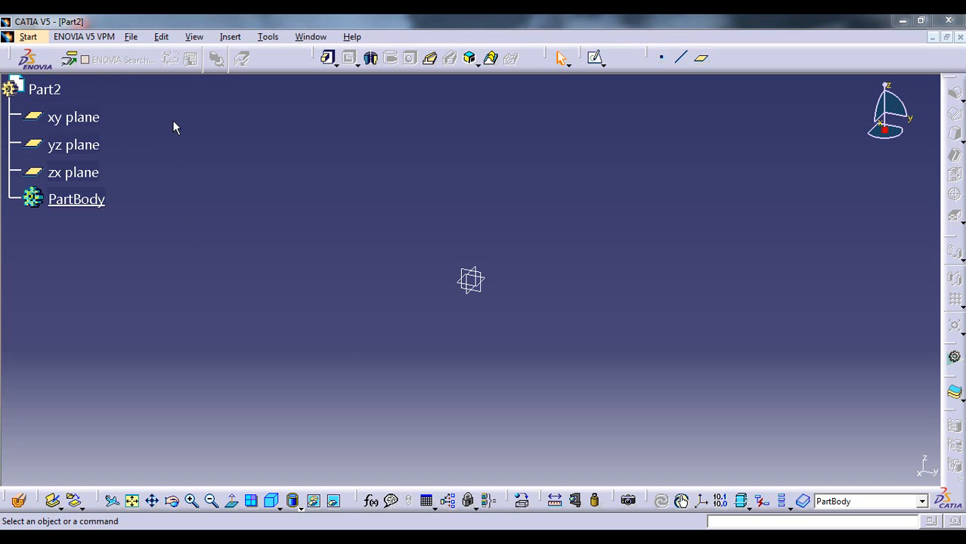
# Open the Sketcher workbench and start a new sketch on the xy plane
pyautogui.click(28, 36)
pyautogui.moveTo(68, 71)
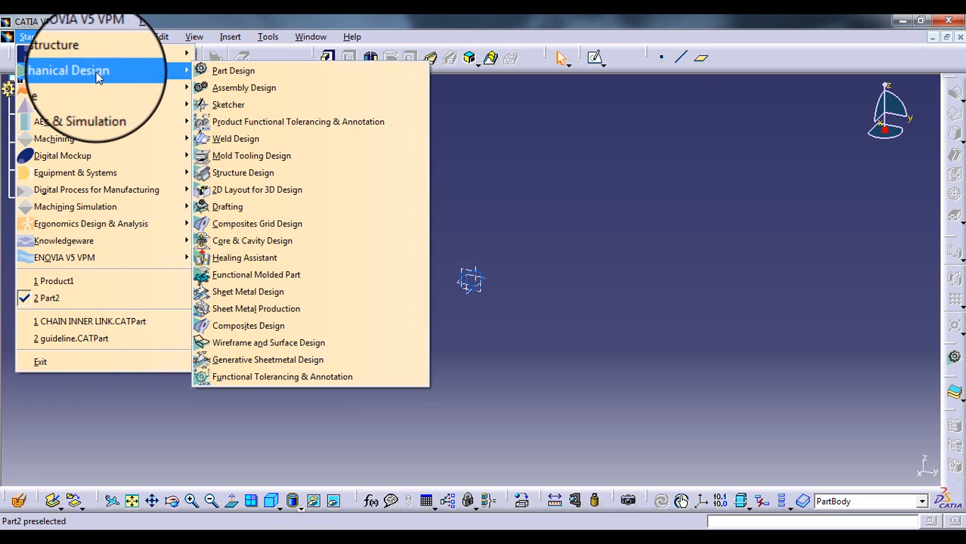
pyautogui.click(259, 105)
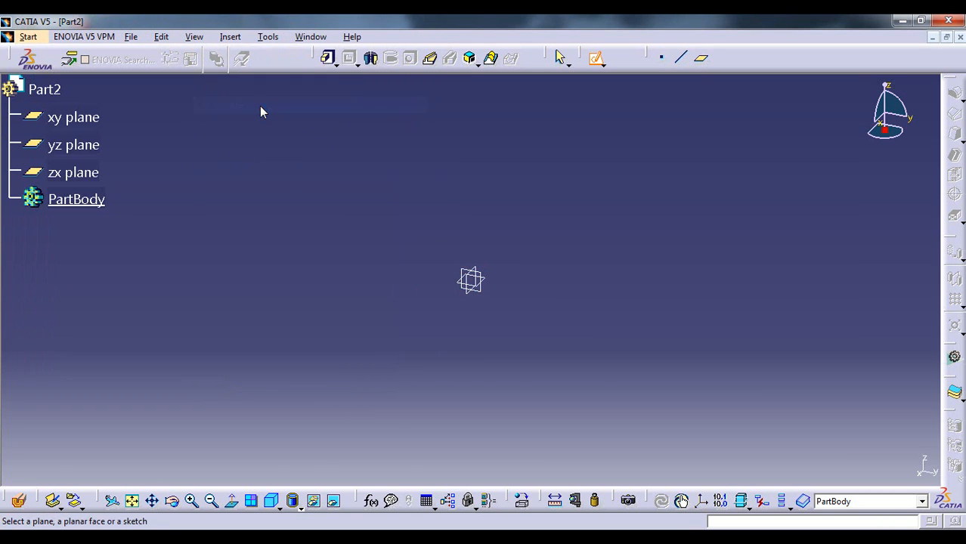
pyautogui.click(74, 121)
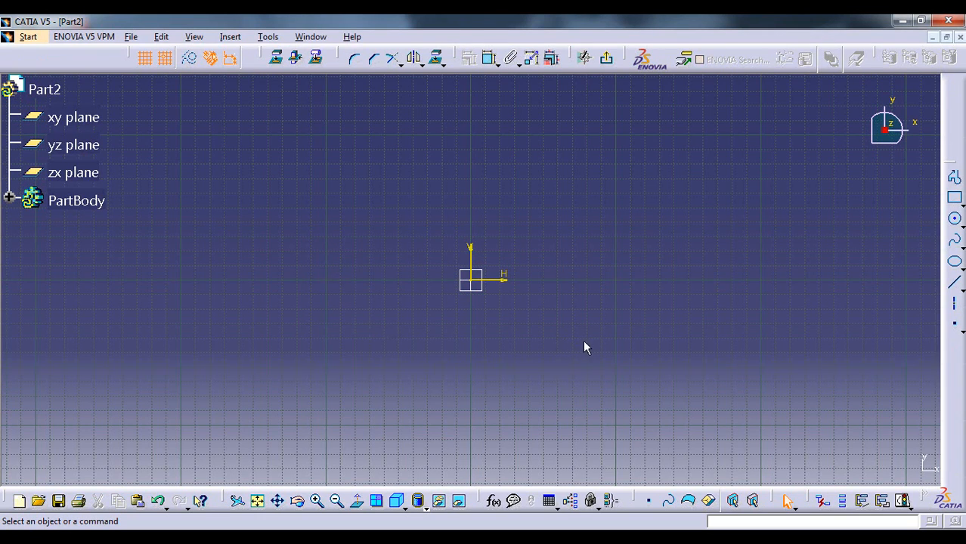
# Place a sketch point at H 100 mm, V 50 mm with the Point tool
pyautogui.click(953, 323)
pyautogui.press('Escape')
pyautogui.click(953, 324)
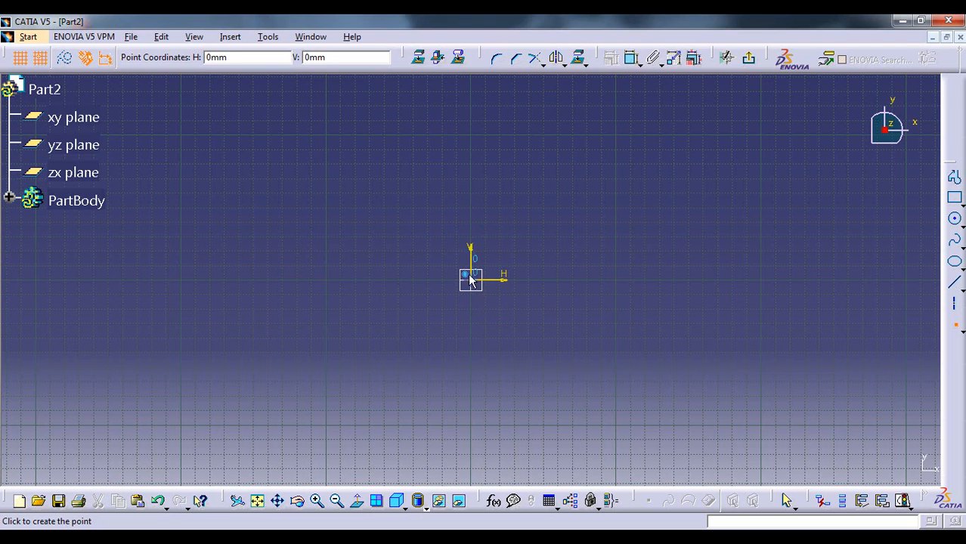
pyautogui.click(619, 213)
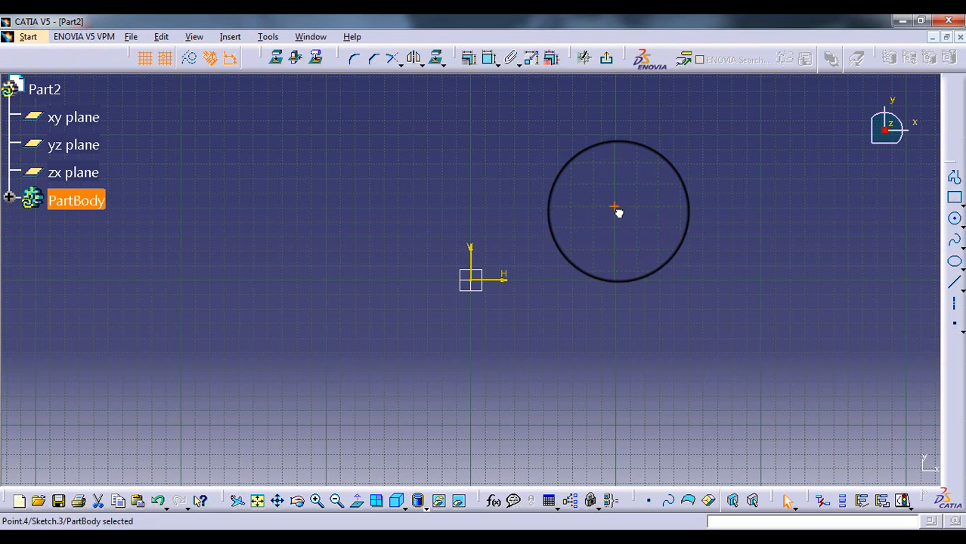
pyautogui.doubleClick(618, 208)
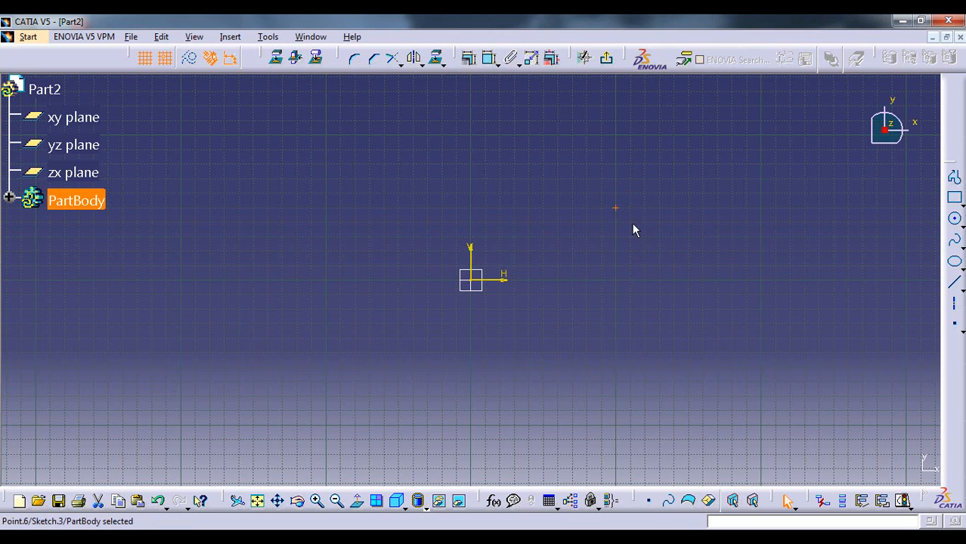
pyautogui.click(615, 217)
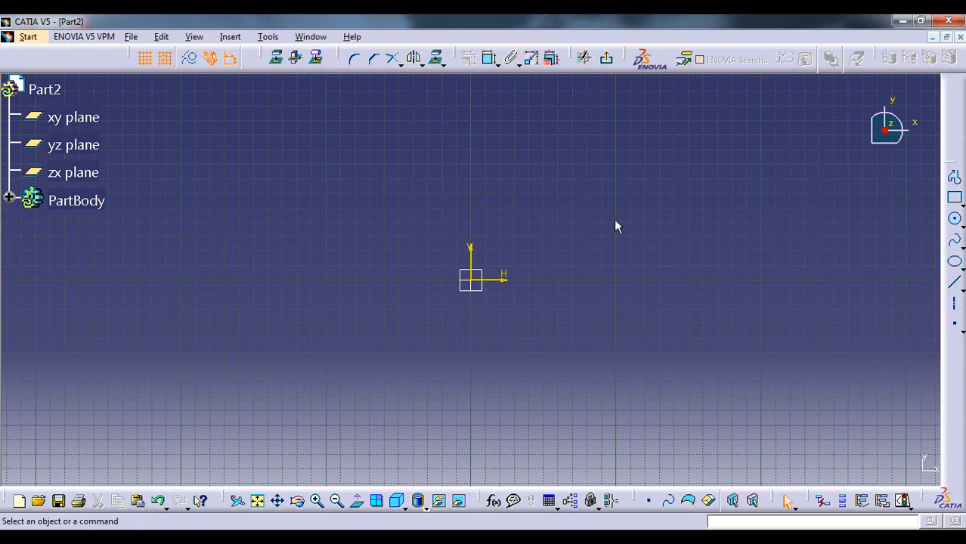
# Place a sketch point at about H 70 mm, V 30 mm, up and to the right of the origin
pyautogui.click(955, 330)
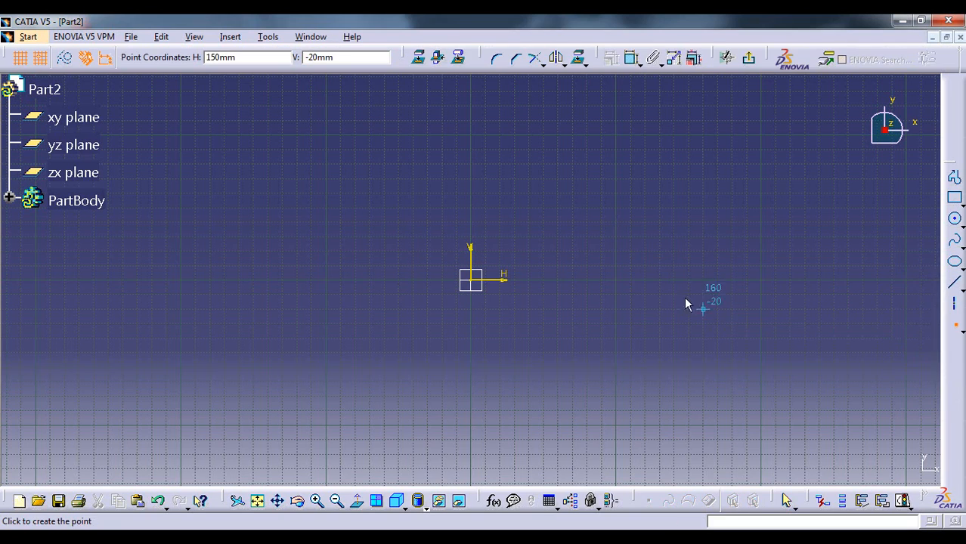
pyautogui.click(570, 236)
pyautogui.click(639, 255)
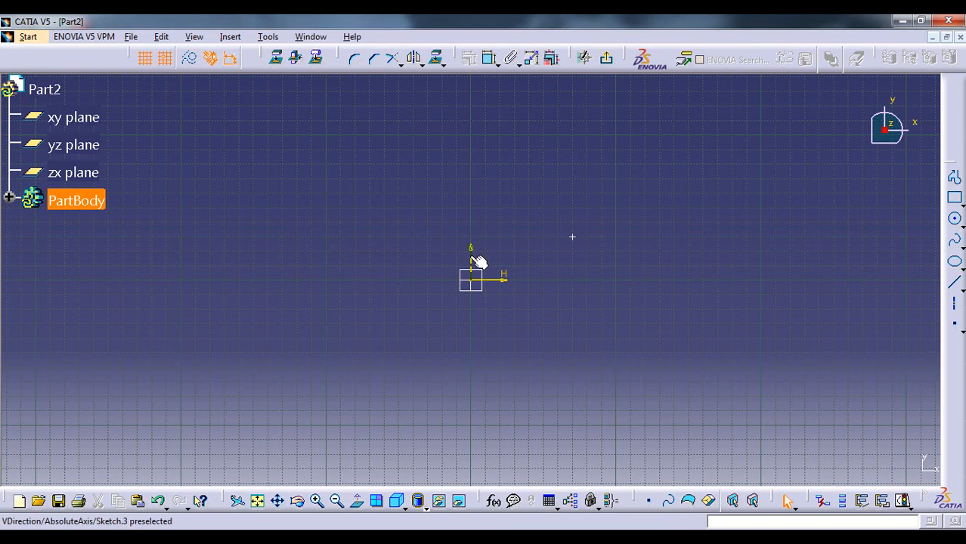
# Constrain the point's horizontal distance from the V axis and set it to 100 mm
pyautogui.click(575, 240)
pyautogui.keyDown('ctrl'); pyautogui.click(475, 254); pyautogui.keyUp('ctrl')
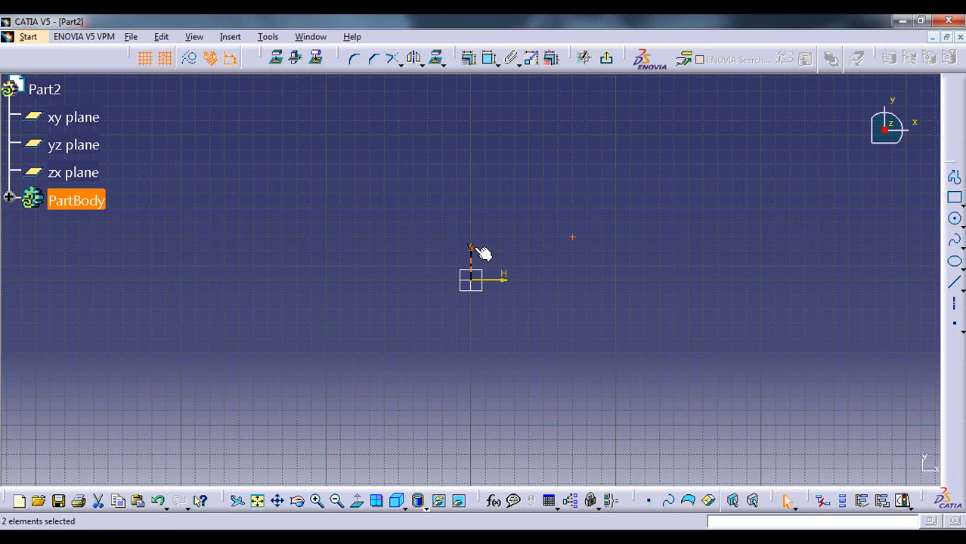
pyautogui.click(489, 58)
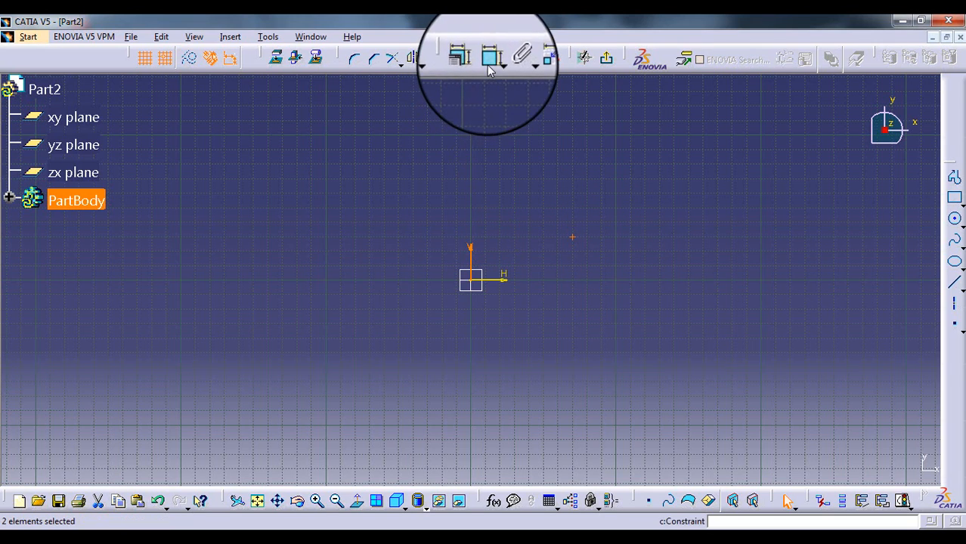
pyautogui.click(538, 221)
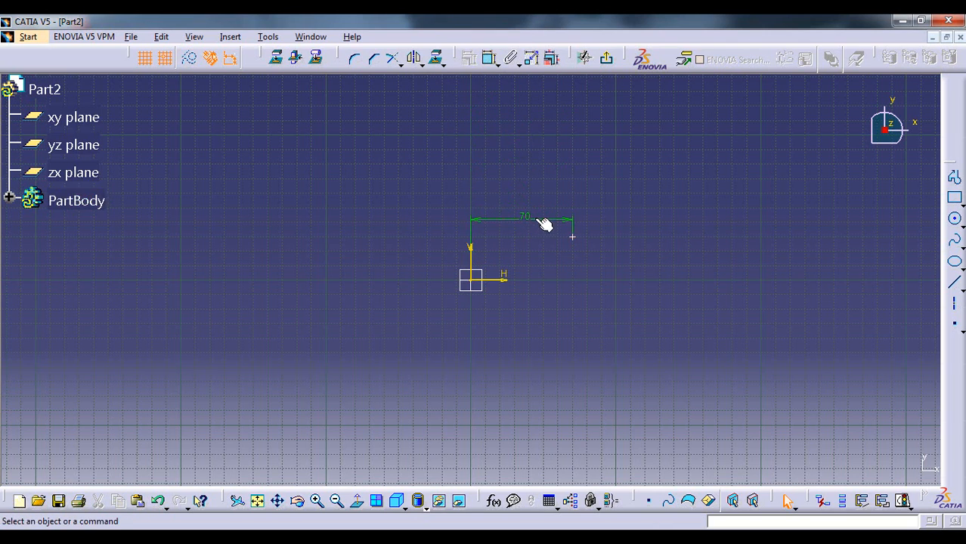
pyautogui.doubleClick(527, 221)
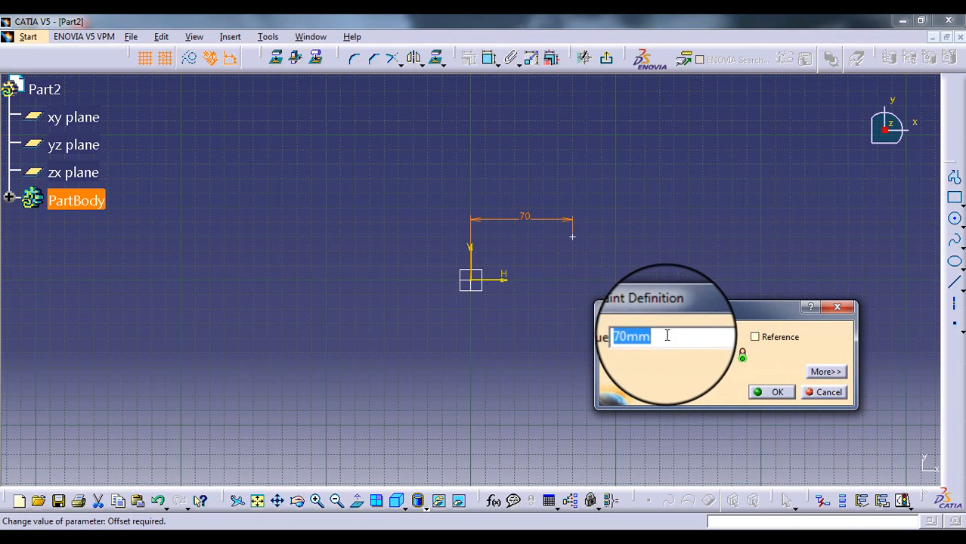
pyautogui.write('100')
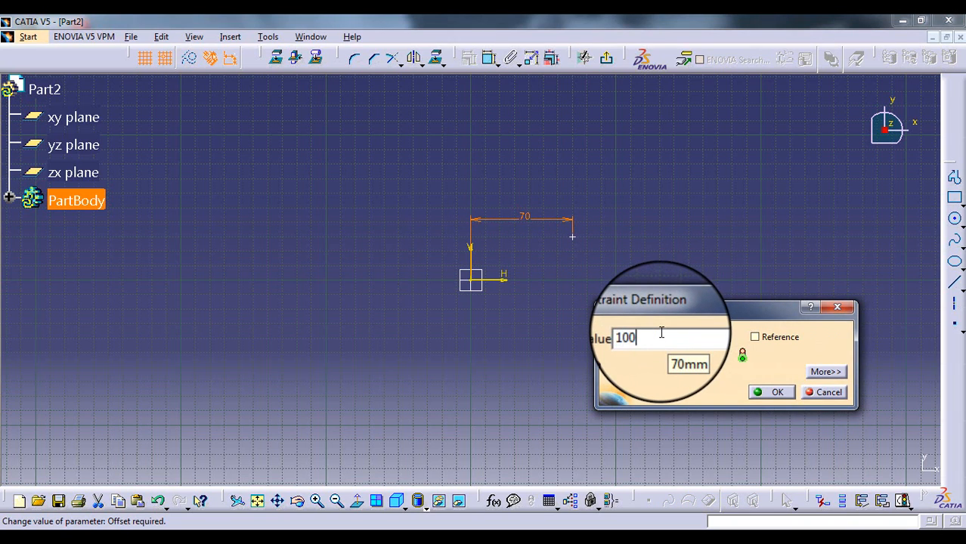
pyautogui.press('Return')
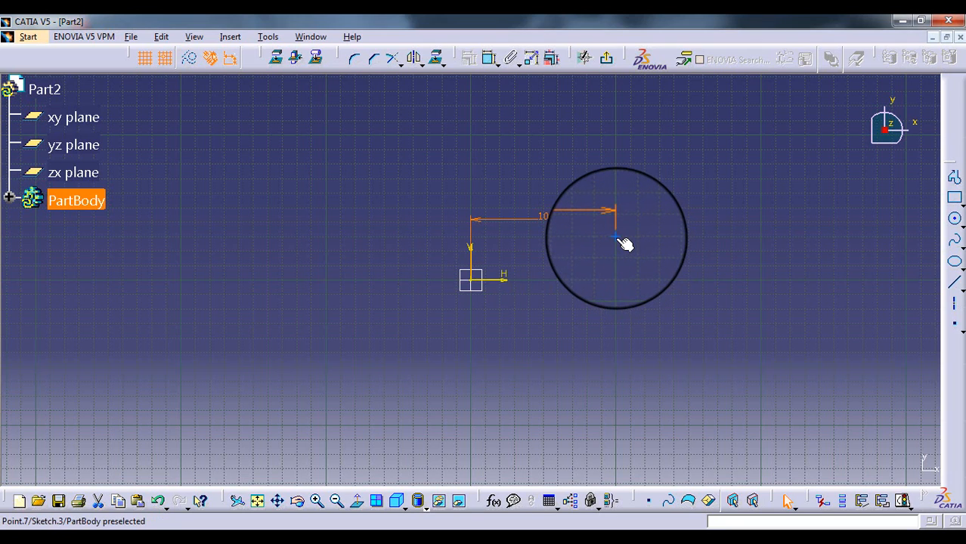
# Constrain the point's vertical distance from the H axis and set it to 50 mm
pyautogui.click(615, 236)
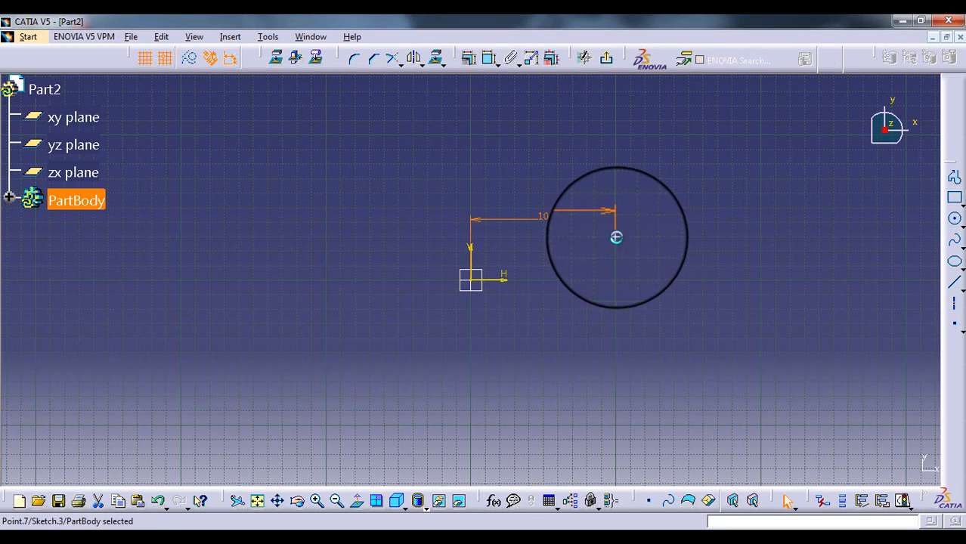
pyautogui.keyDown('ctrl'); pyautogui.click(503, 280); pyautogui.keyUp('ctrl')
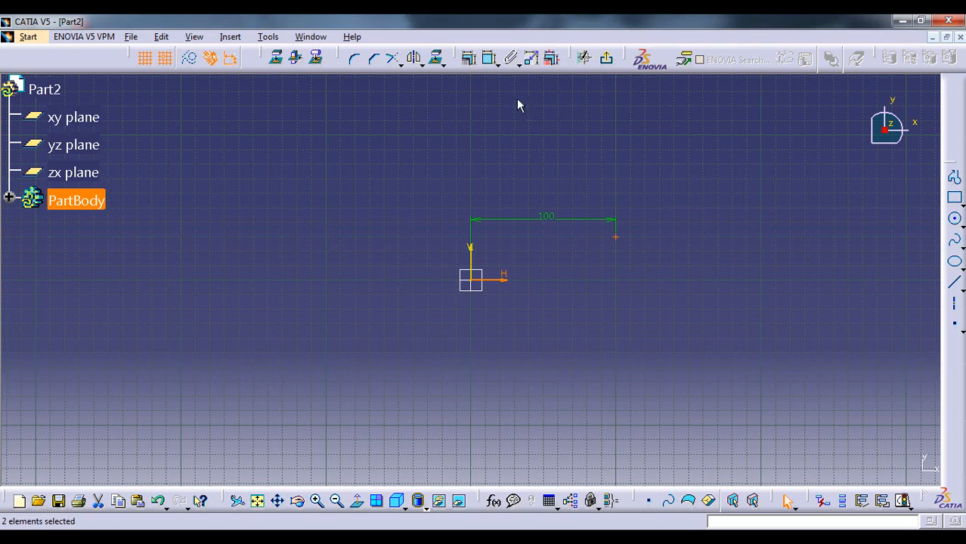
pyautogui.click(489, 59)
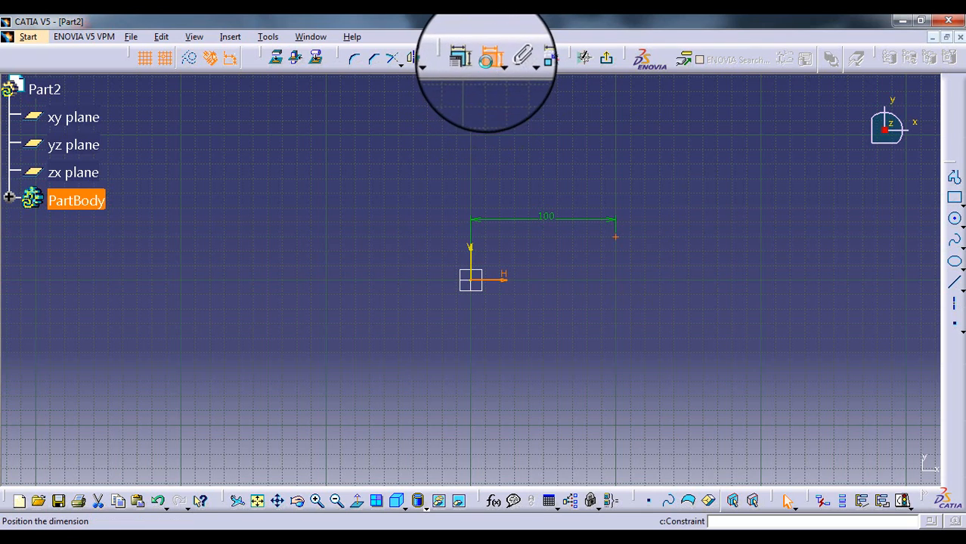
pyautogui.click(649, 264)
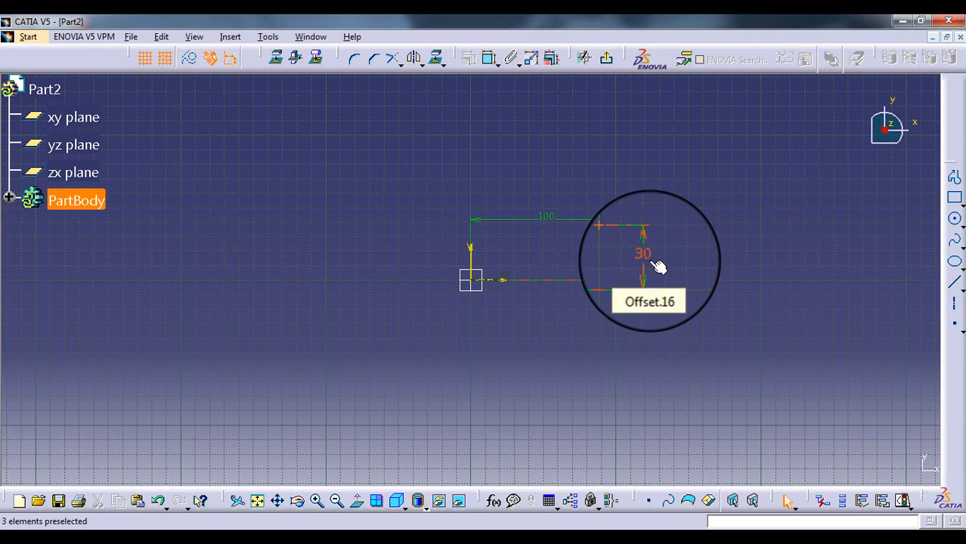
pyautogui.doubleClick(647, 258)
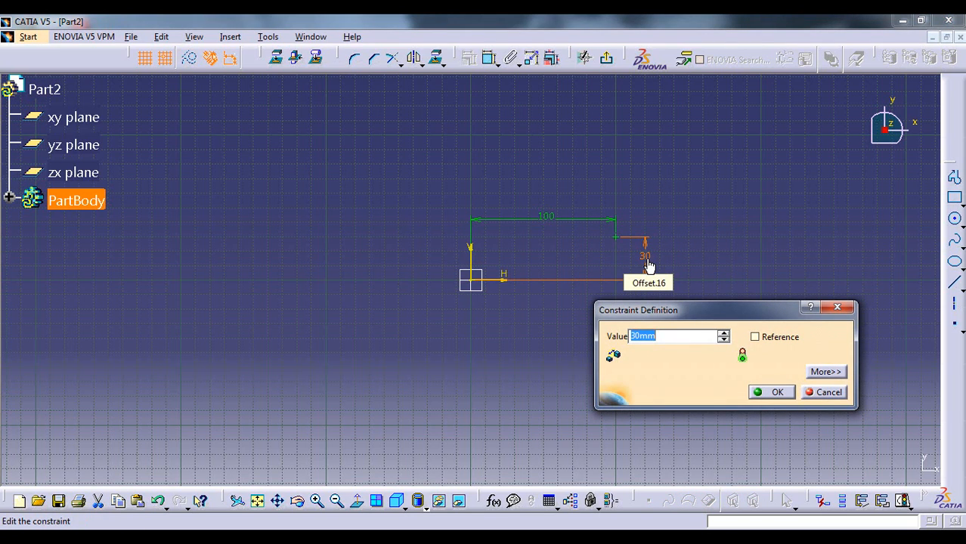
pyautogui.write('50')
pyautogui.press('Return')
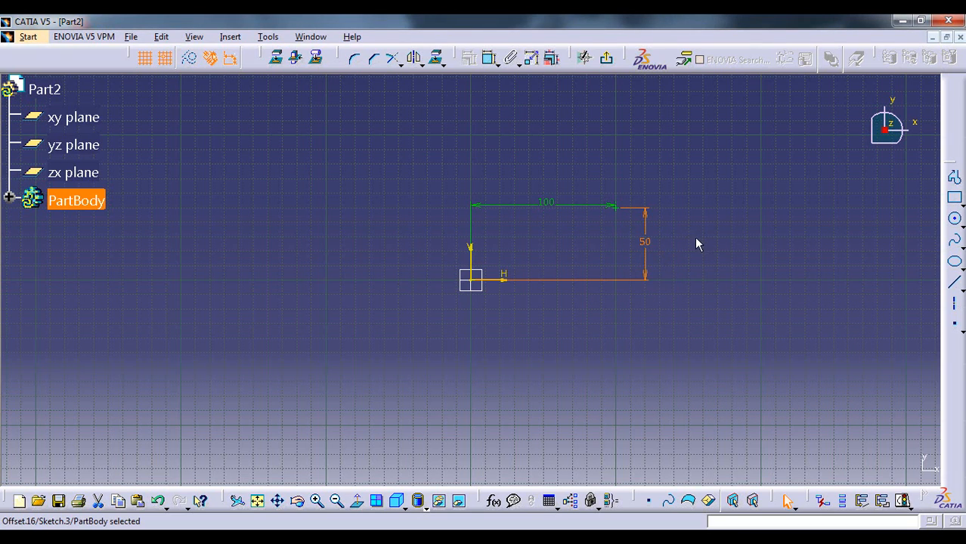
pyautogui.click(684, 249)
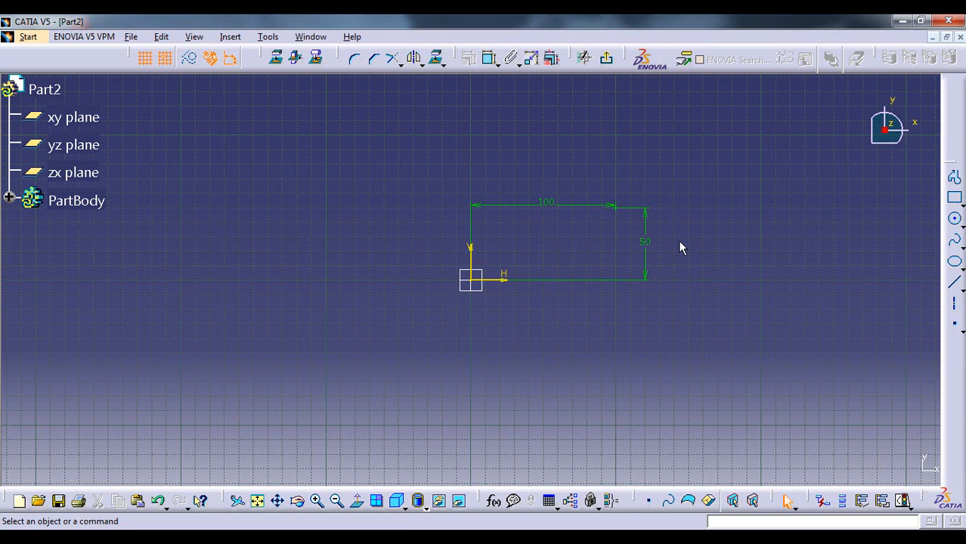
# Place three separate points: one up and left of the origin, one above the 100 mm dimension, and one at about H 160 mm, V 60 mm
pyautogui.keyDown('ctrl'); pyautogui.moveTo(679, 242); pyautogui.dragTo(715, 232, button='middle'); pyautogui.keyUp('ctrl')
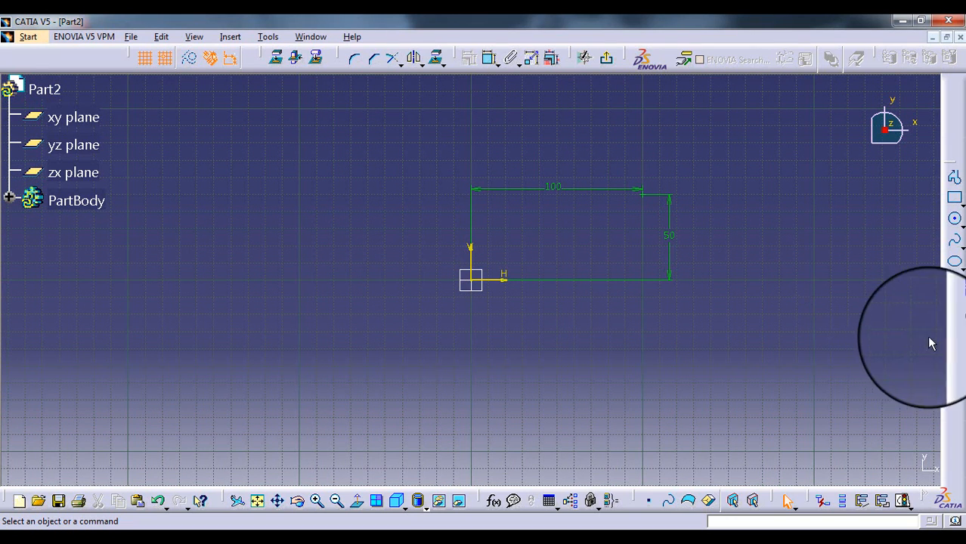
pyautogui.click(954, 323)
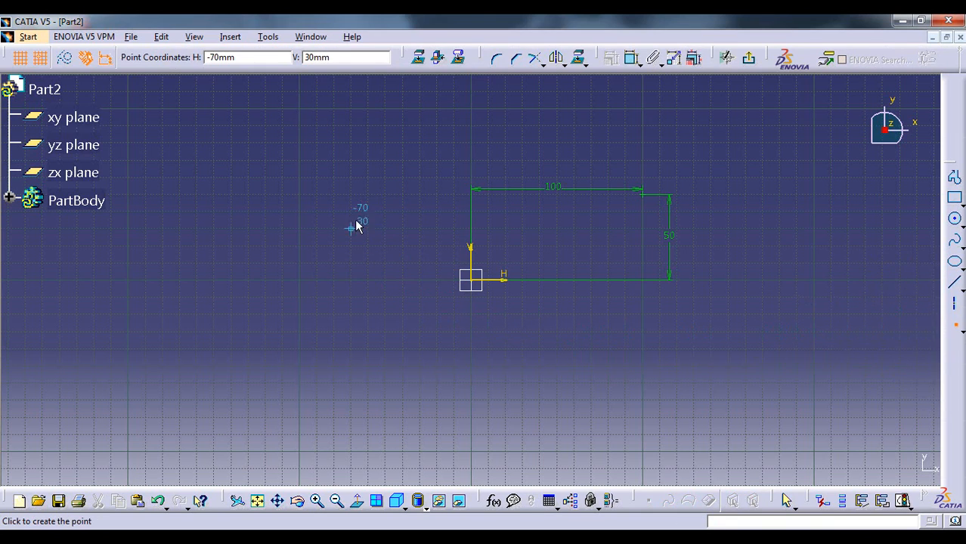
pyautogui.click(385, 195)
pyautogui.click(406, 220)
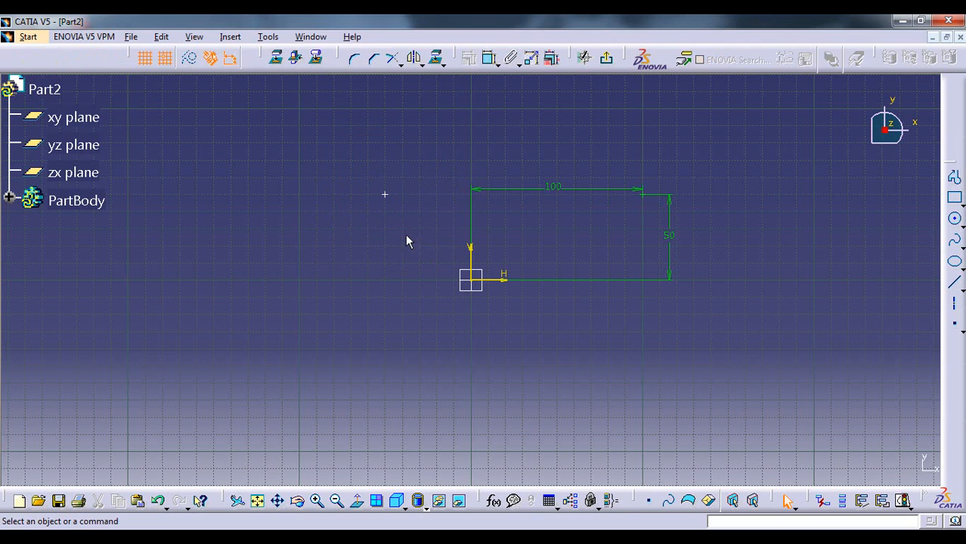
pyautogui.click(954, 322)
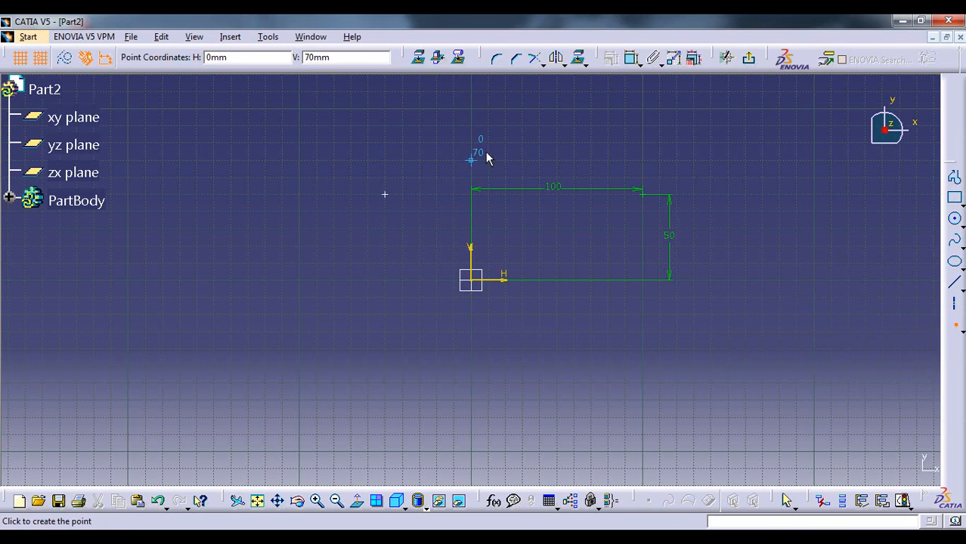
pyautogui.click(555, 141)
pyautogui.click(604, 154)
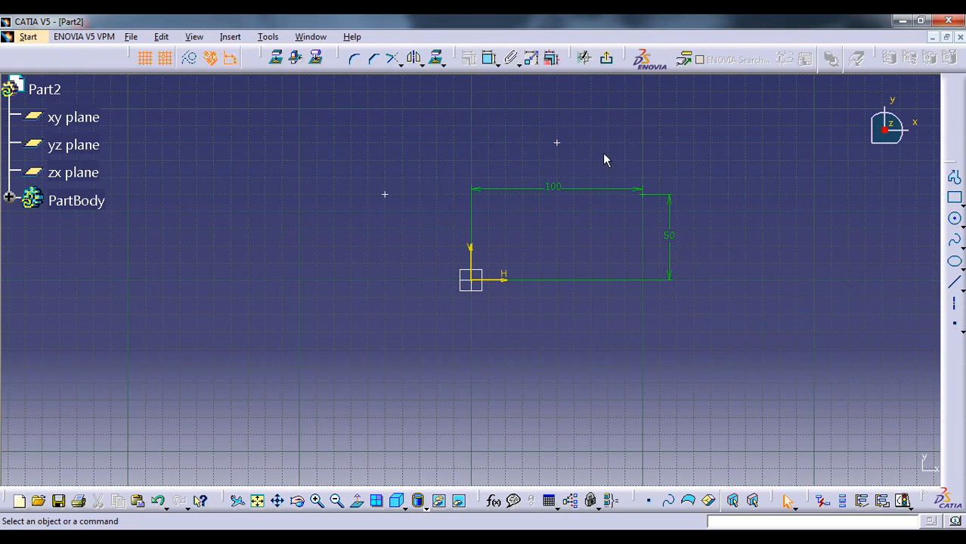
pyautogui.click(955, 328)
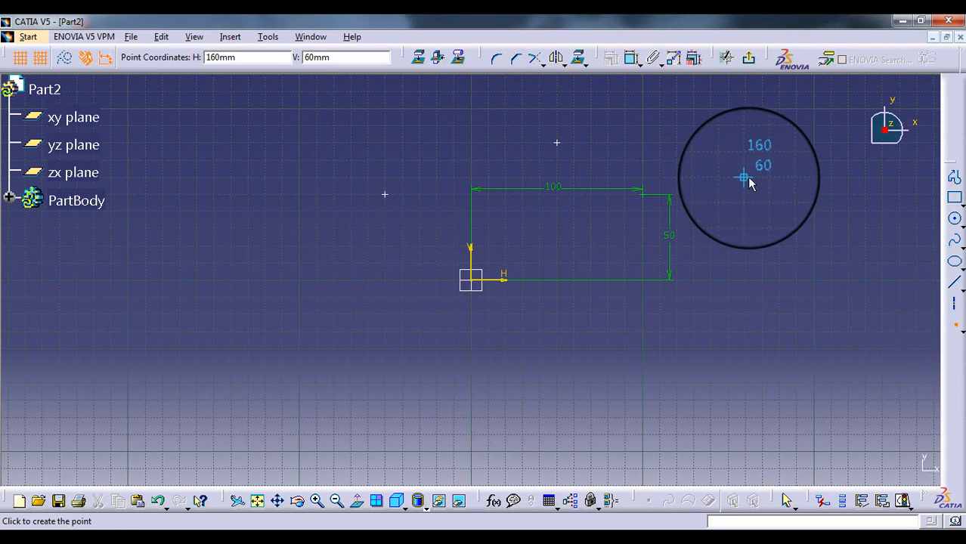
pyautogui.click(746, 178)
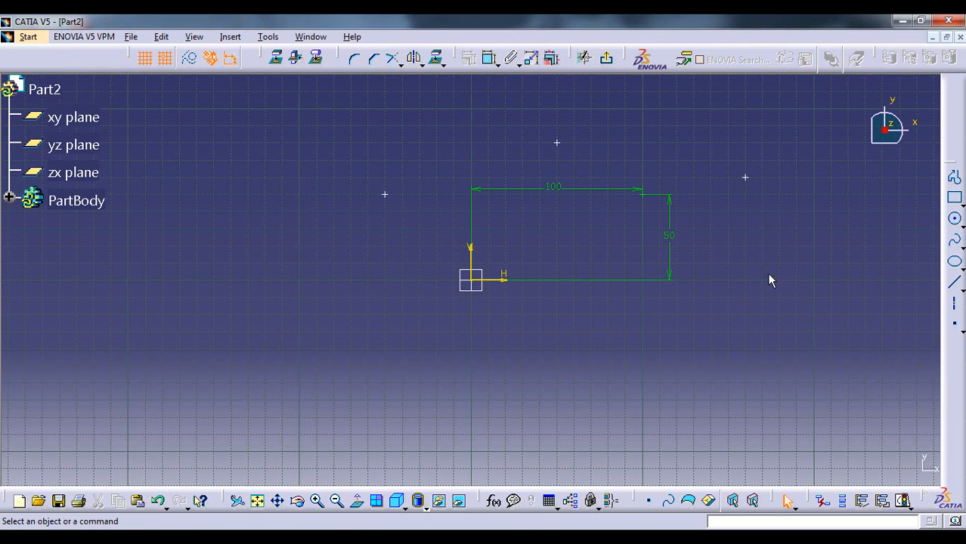
# Place seventeen free points scattered around the origin, ranging from about H -150 to 210 mm and V -70 to 110 mm
pyautogui.click(956, 331)
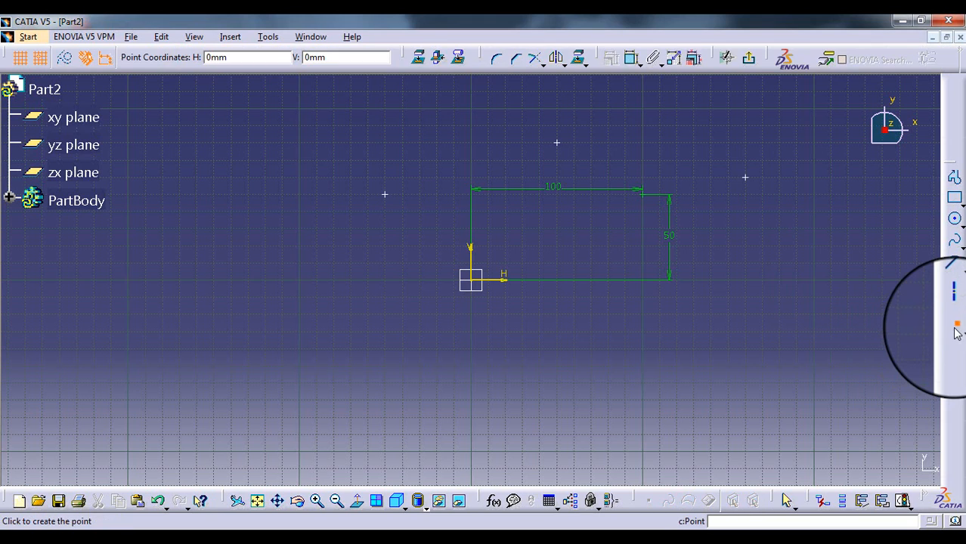
pyautogui.click(264, 142)
pyautogui.click(213, 228)
pyautogui.click(282, 332)
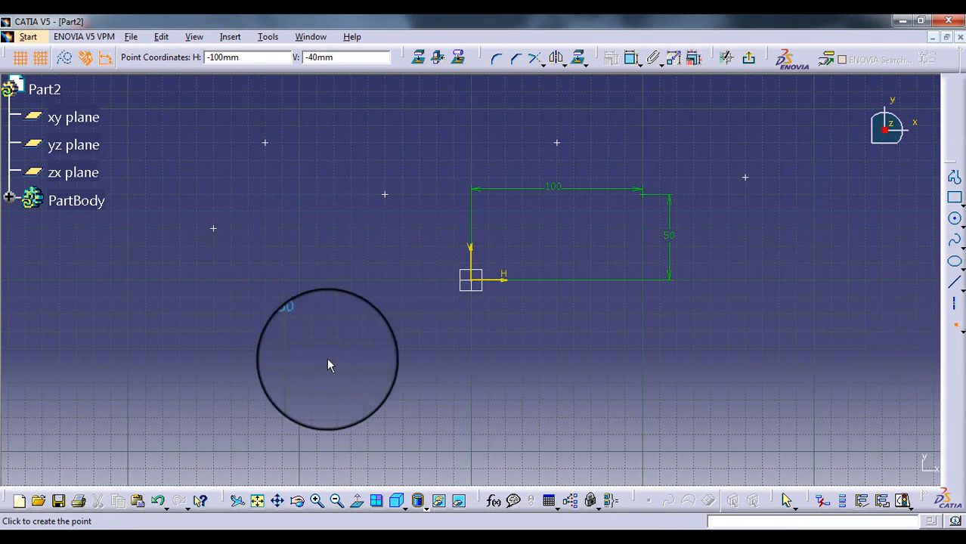
pyautogui.click(384, 382)
pyautogui.click(488, 400)
pyautogui.click(642, 399)
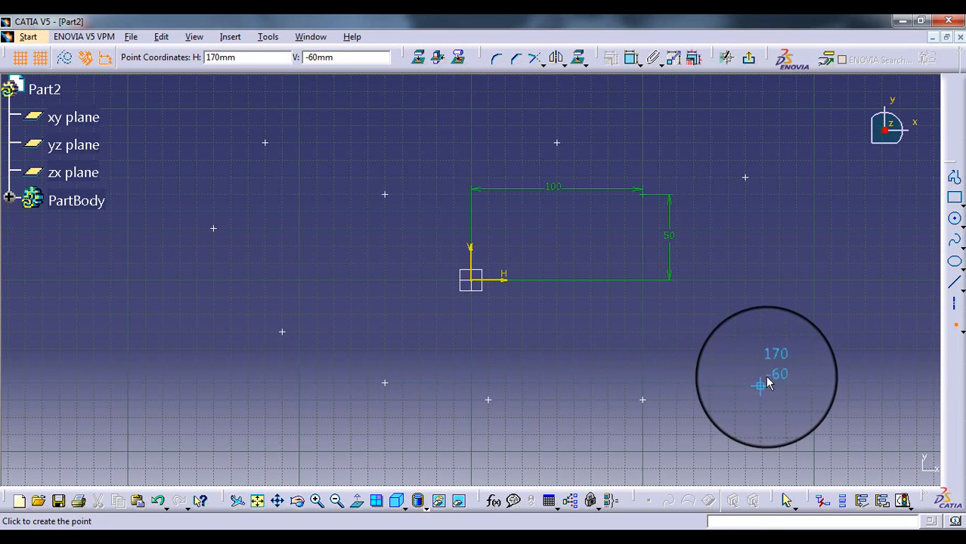
pyautogui.click(762, 382)
pyautogui.click(813, 314)
pyautogui.click(831, 228)
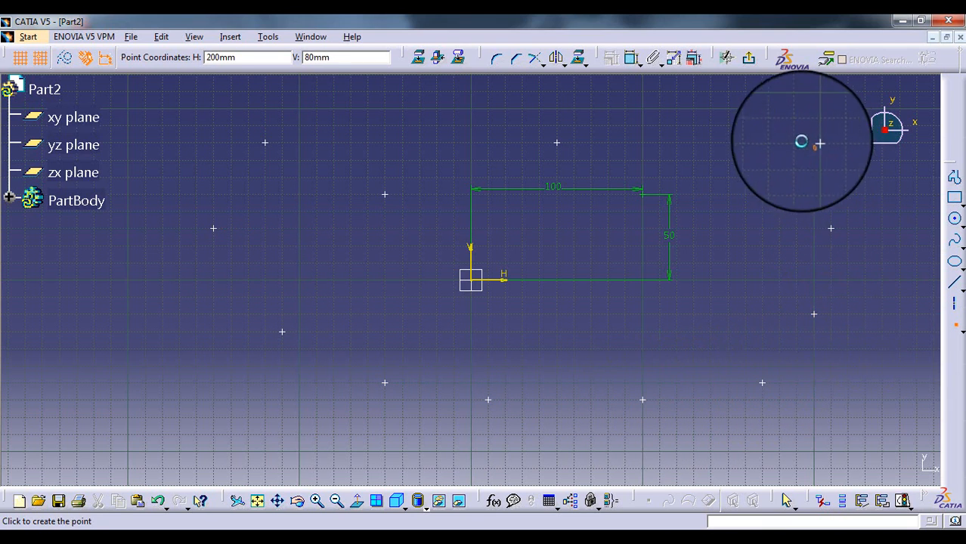
pyautogui.click(814, 142)
pyautogui.click(608, 91)
pyautogui.click(471, 92)
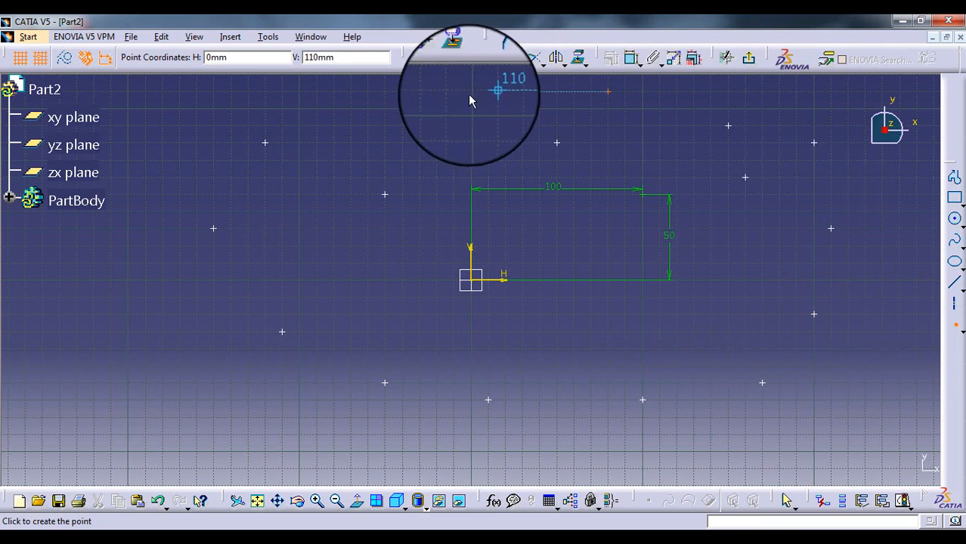
pyautogui.click(368, 108)
pyautogui.click(333, 229)
pyautogui.click(419, 332)
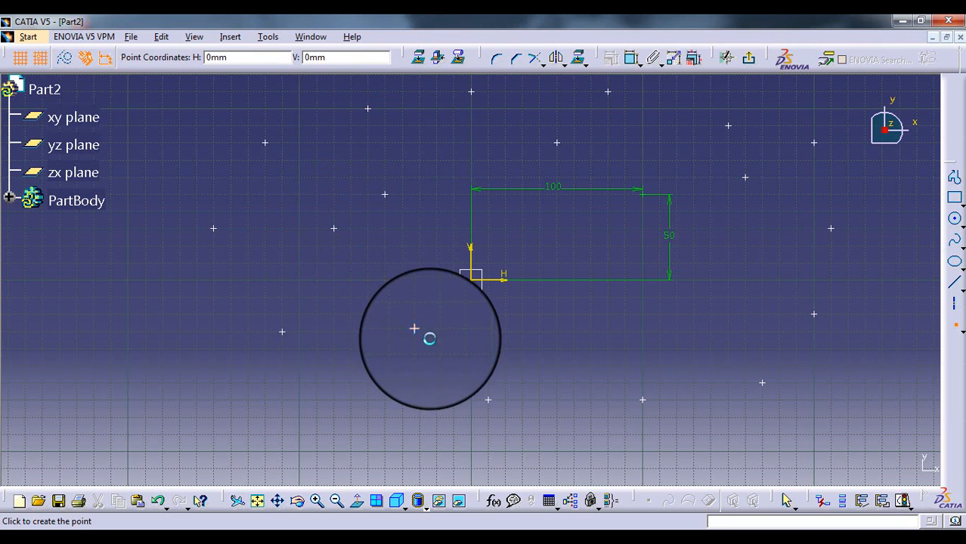
pyautogui.click(573, 349)
pyautogui.press('Escape')
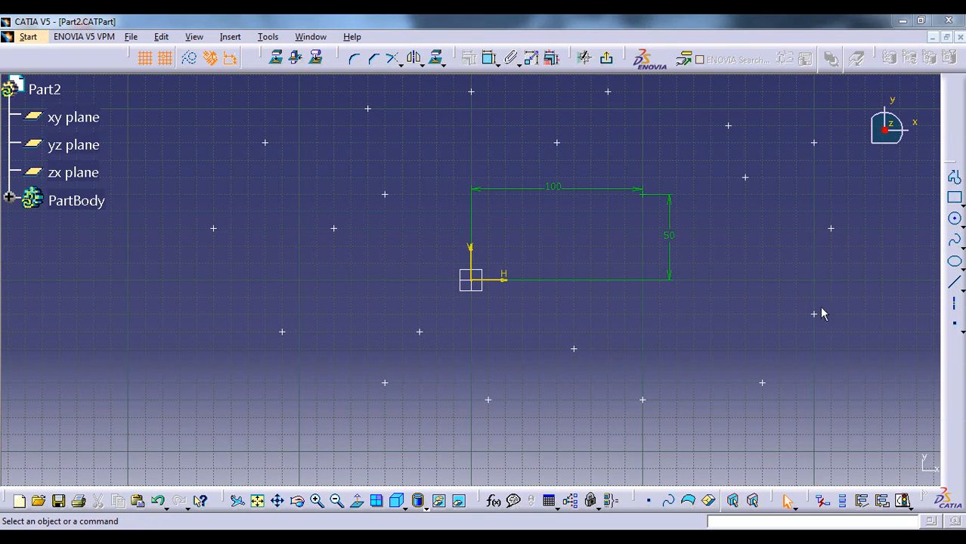
# Delete all the sketch points together with the 100 mm and 50 mm dimensions
pyautogui.click(961, 334)
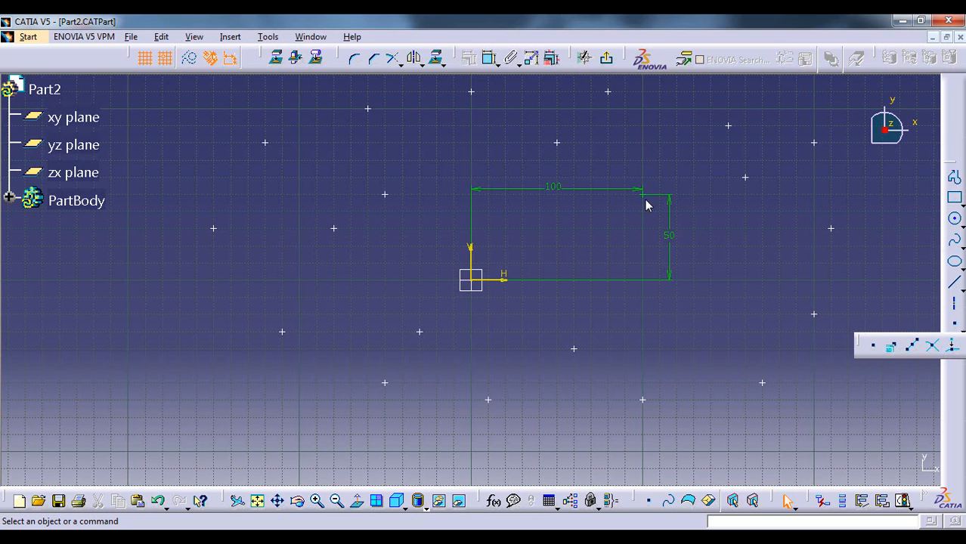
pyautogui.click(645, 206)
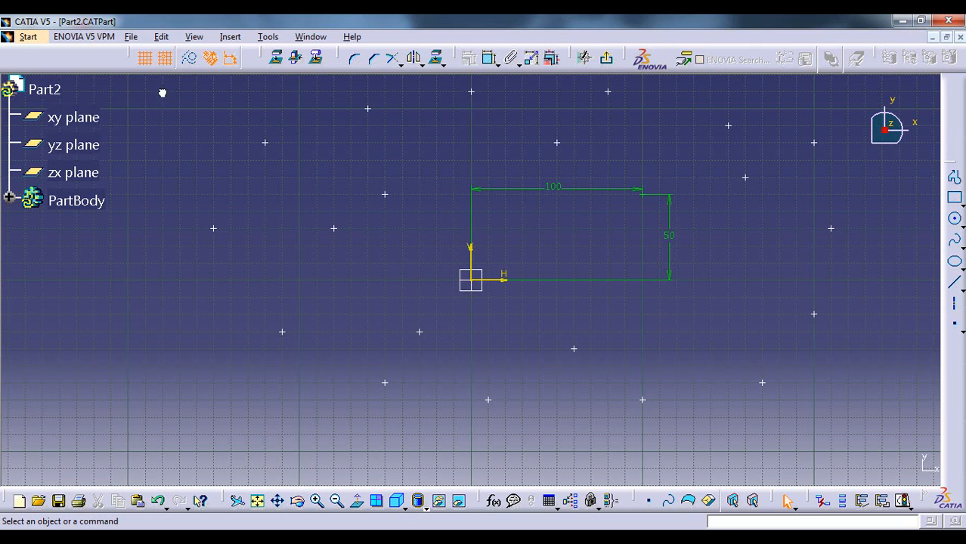
pyautogui.moveTo(161, 92)
pyautogui.mouseDown()
pyautogui.moveTo(623, 295)
pyautogui.moveTo(837, 436)
pyautogui.moveTo(868, 427)
pyautogui.mouseUp()
pyautogui.press('Delete')
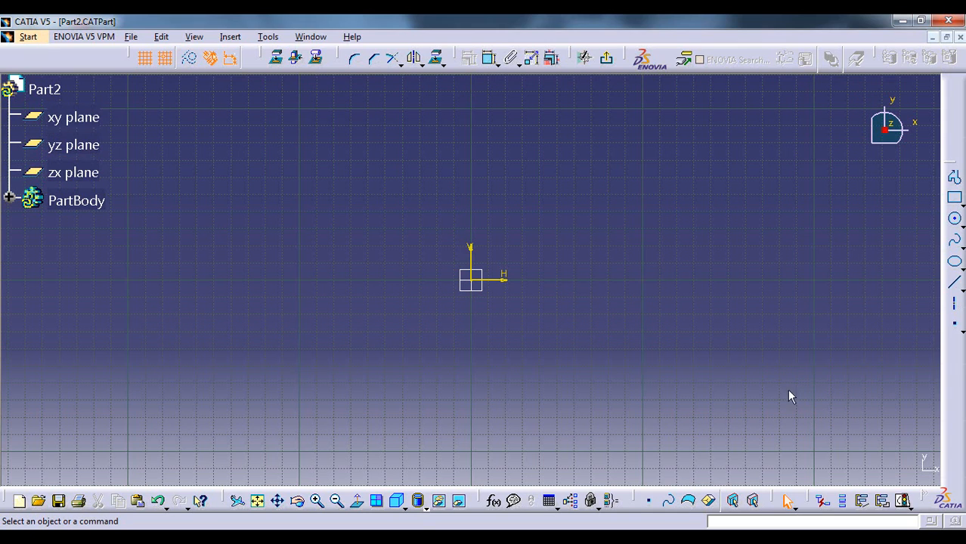
# Create a point by using coordinates, with Cartesian values H 70 mm and V 30 mm
pyautogui.click(961, 331)
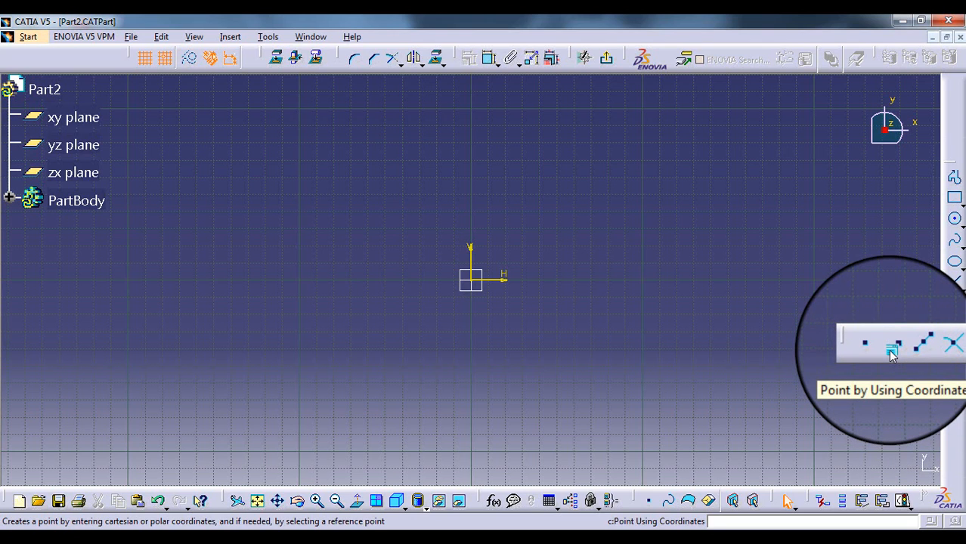
pyautogui.click(892, 351)
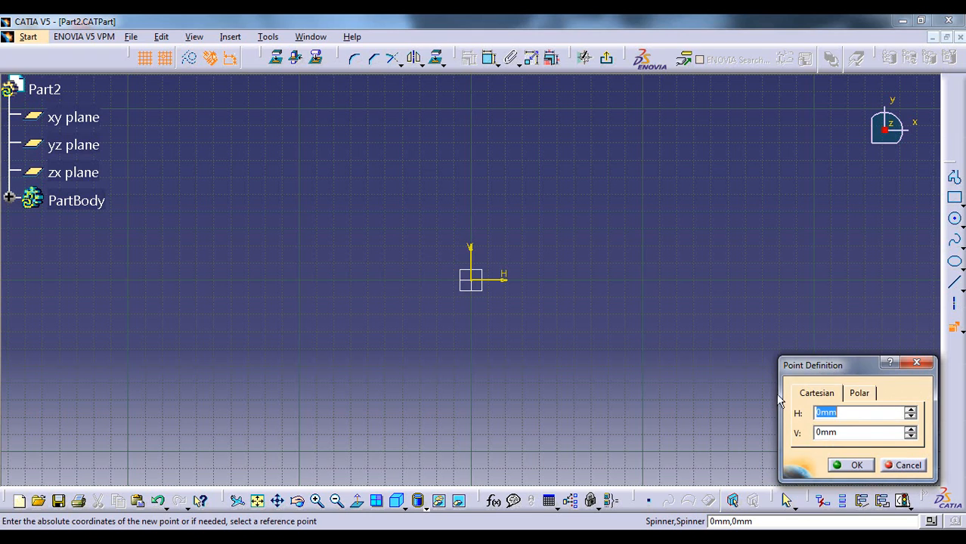
pyautogui.click(860, 393)
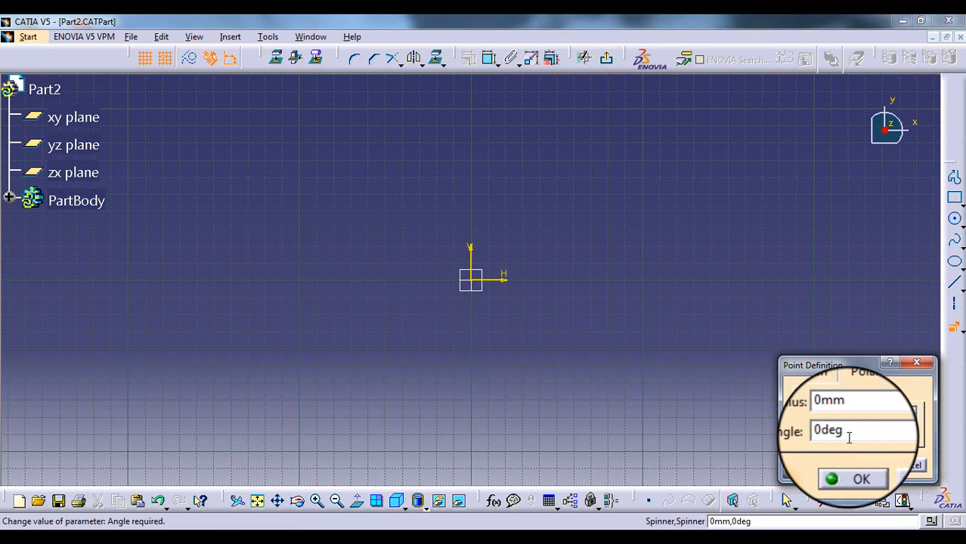
pyautogui.click(815, 394)
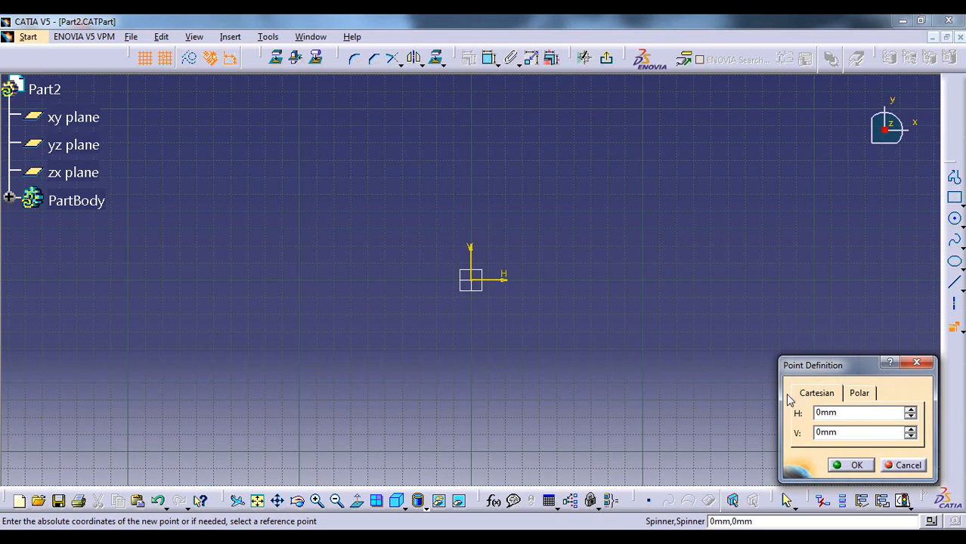
pyautogui.moveTo(844, 413); pyautogui.dragTo(803, 412)
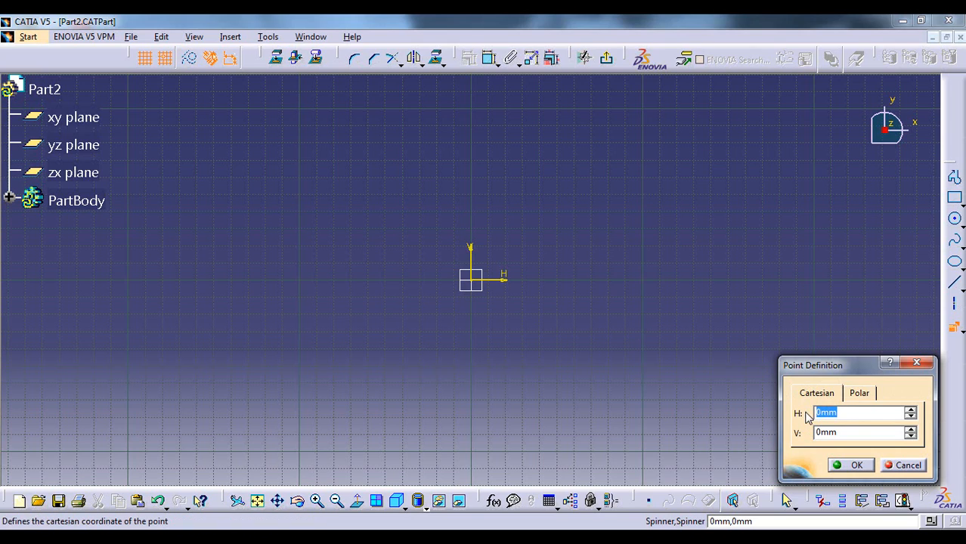
pyautogui.write('70')
pyautogui.press('Tab')
pyautogui.write('30')
pyautogui.press('Return')
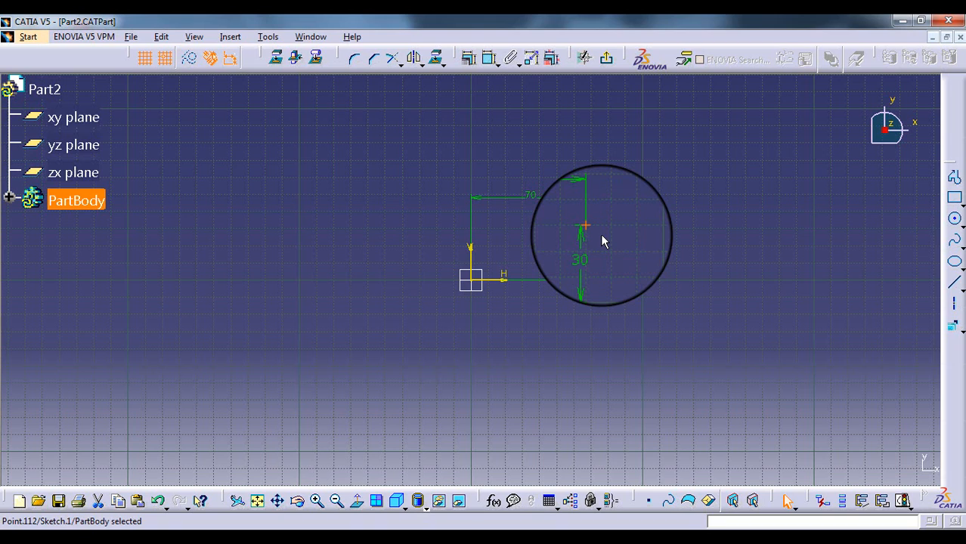
pyautogui.click(602, 238)
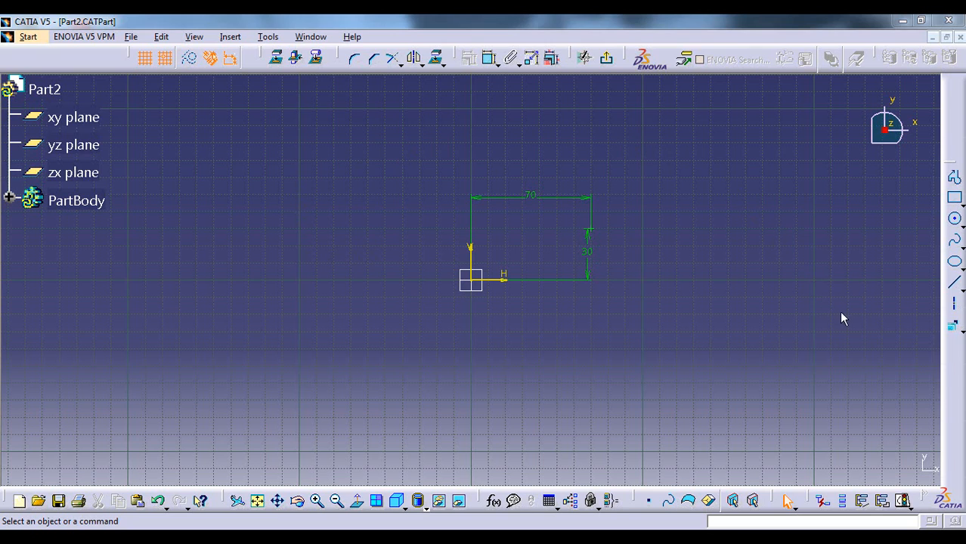
# Create a second point by coordinates at H -70 mm, V 30 mm
pyautogui.click(954, 328)
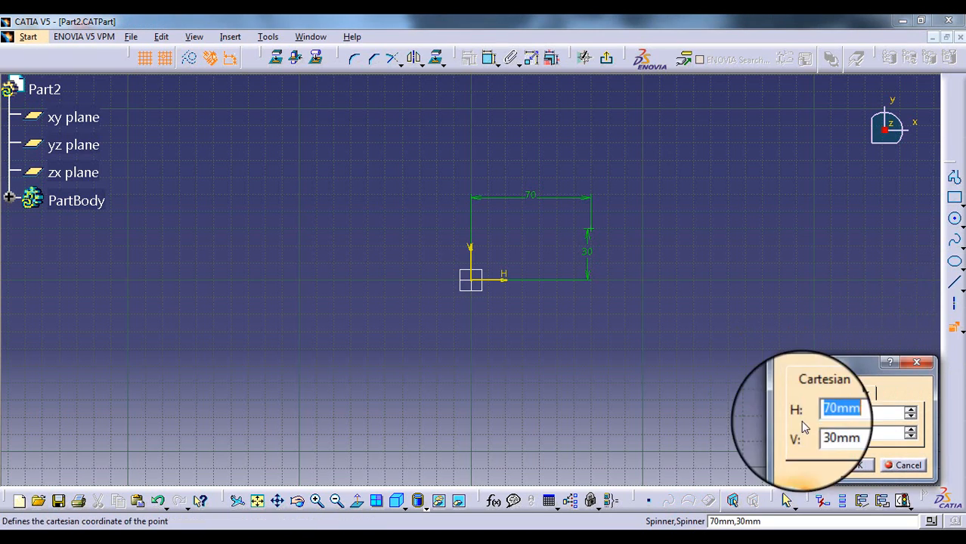
pyautogui.click(834, 415)
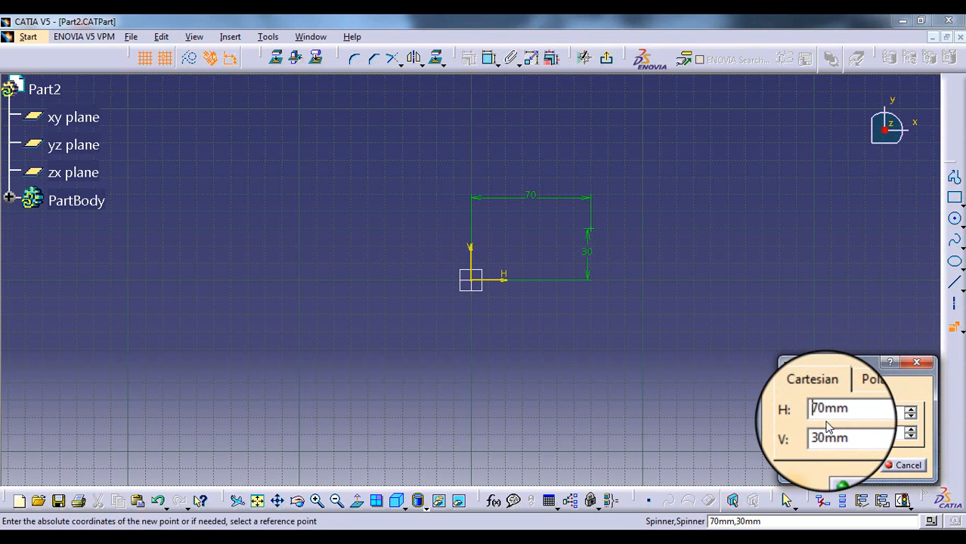
pyautogui.click(816, 416)
pyautogui.write('-')
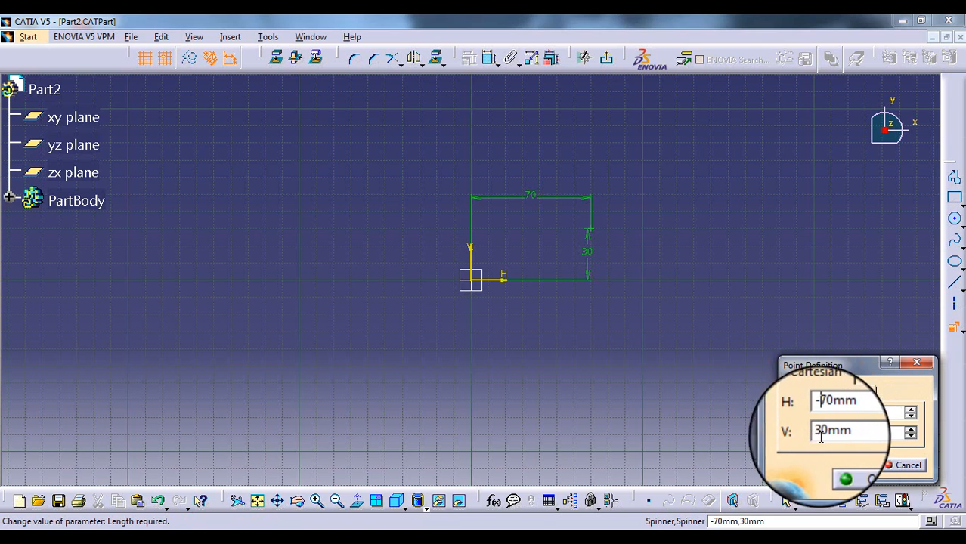
pyautogui.click(853, 469)
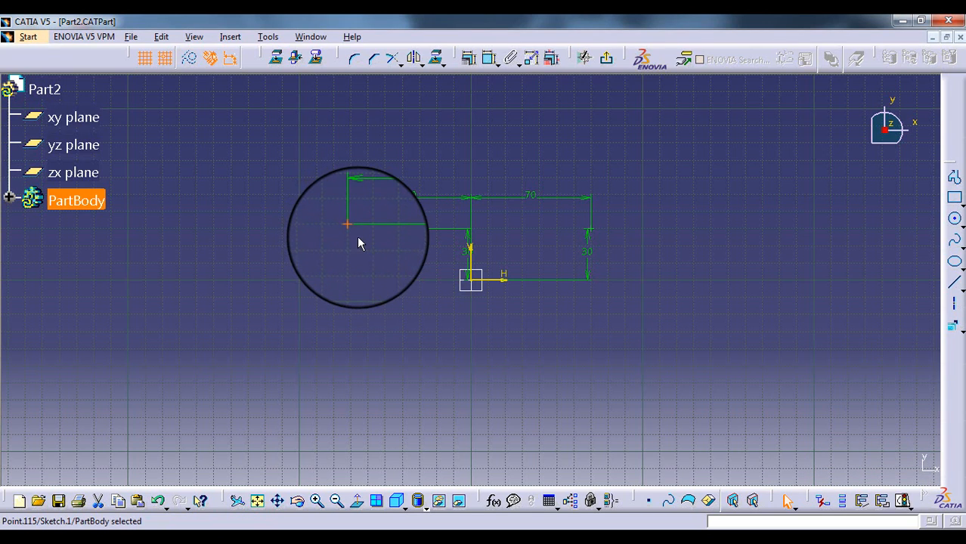
# Create a third point by coordinates at H -70 mm, V -30 mm
pyautogui.click(953, 326)
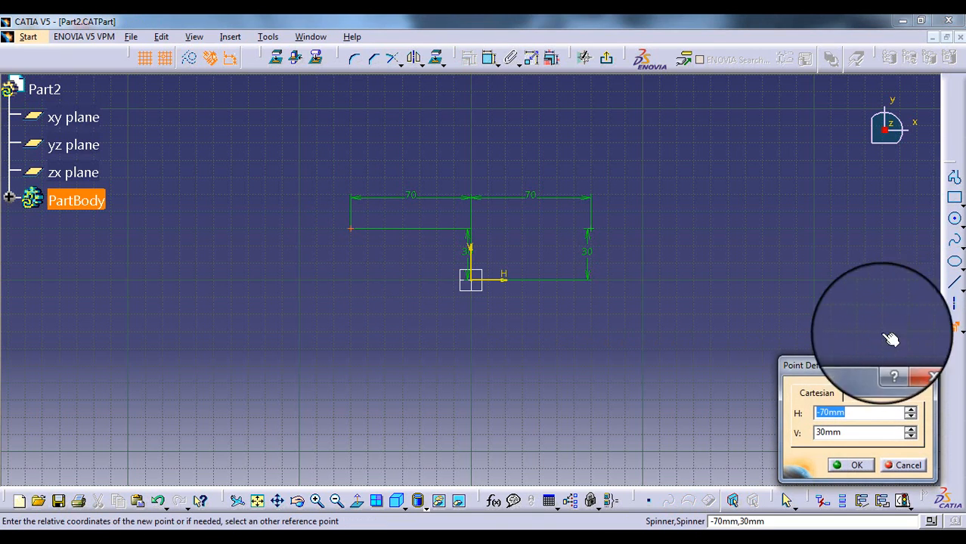
pyautogui.click(818, 432)
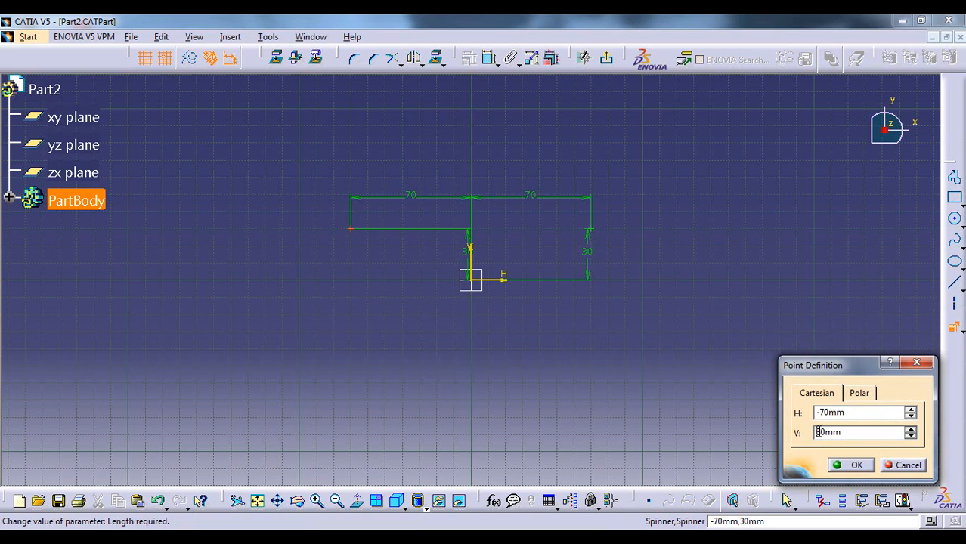
pyautogui.write('-')
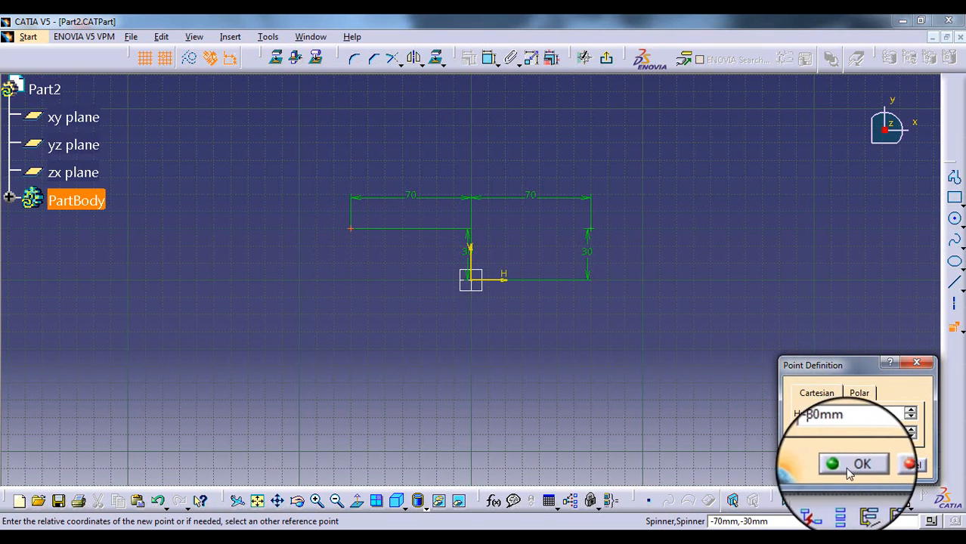
pyautogui.click(852, 469)
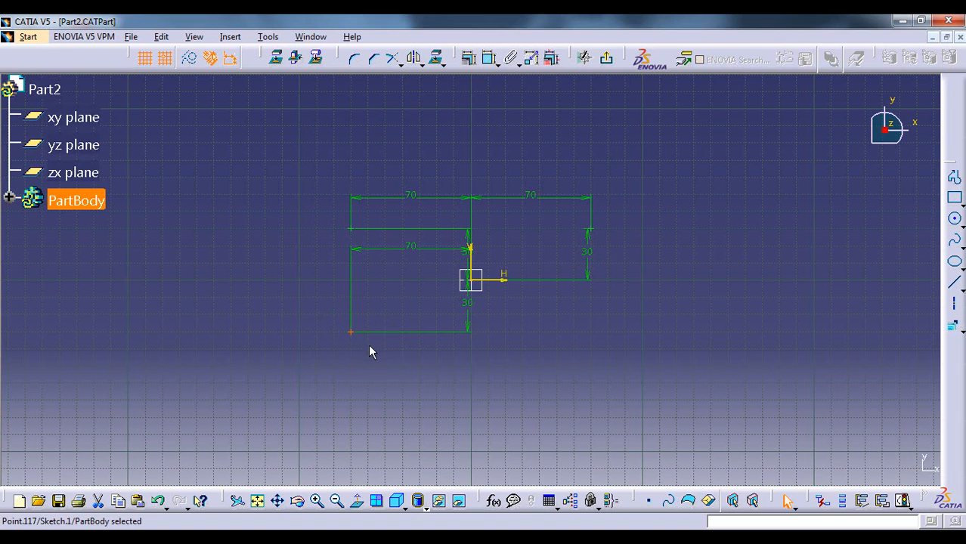
pyautogui.click(590, 342)
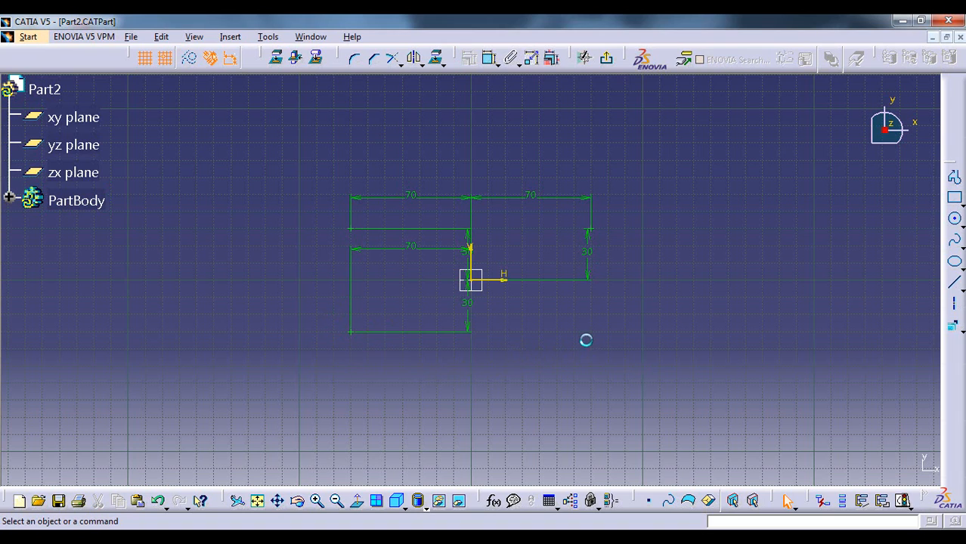
# Create a fourth point by coordinates at H 70 mm, V -30 mm
pyautogui.click(950, 334)
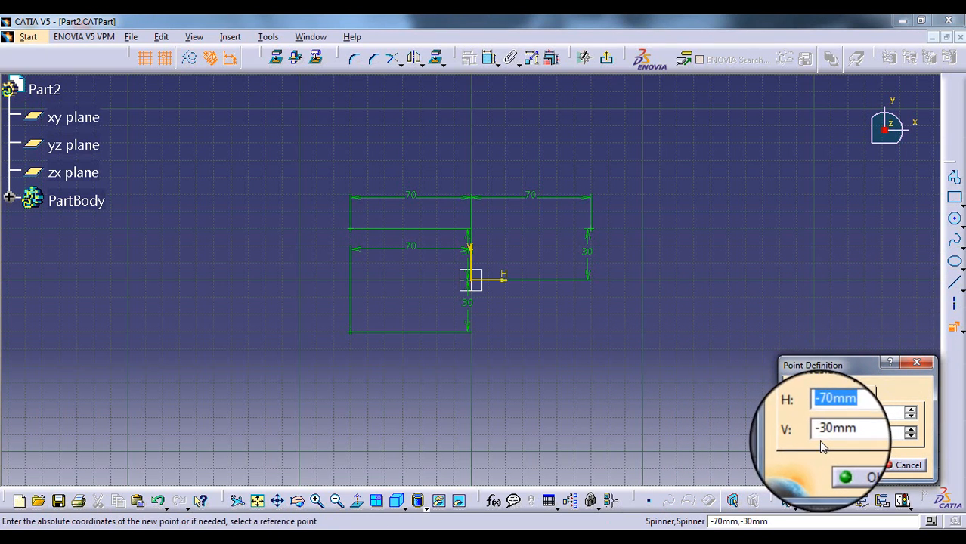
pyautogui.click(823, 412)
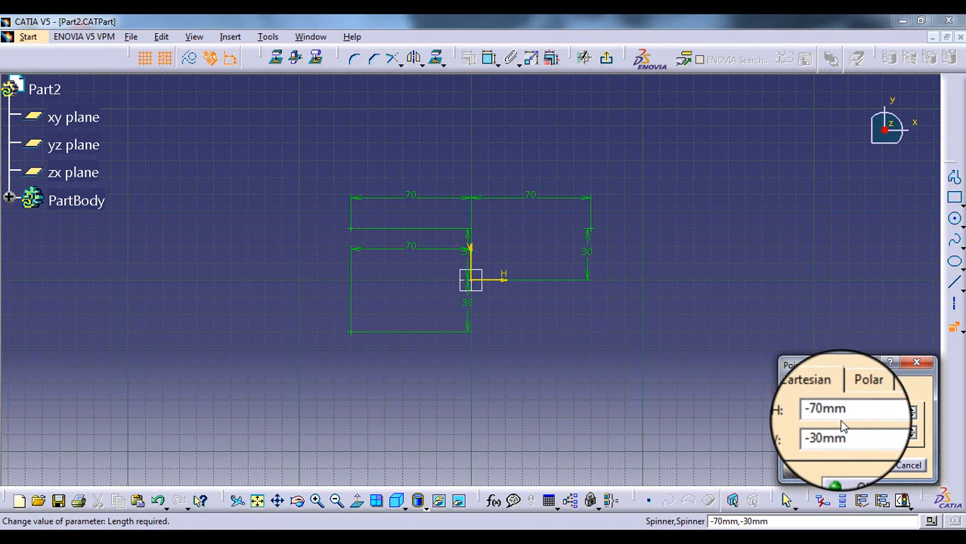
pyautogui.press('BackSpace')
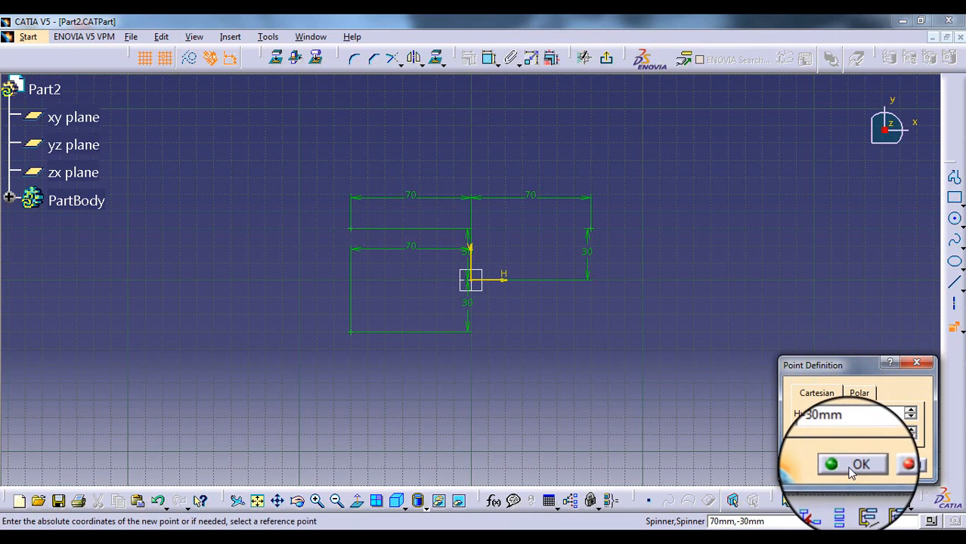
pyautogui.click(850, 466)
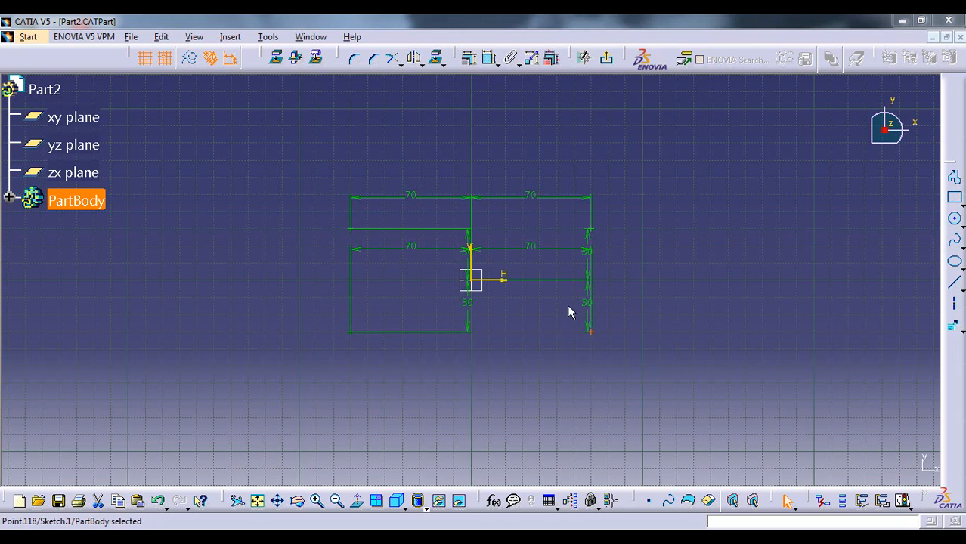
pyautogui.click(607, 348)
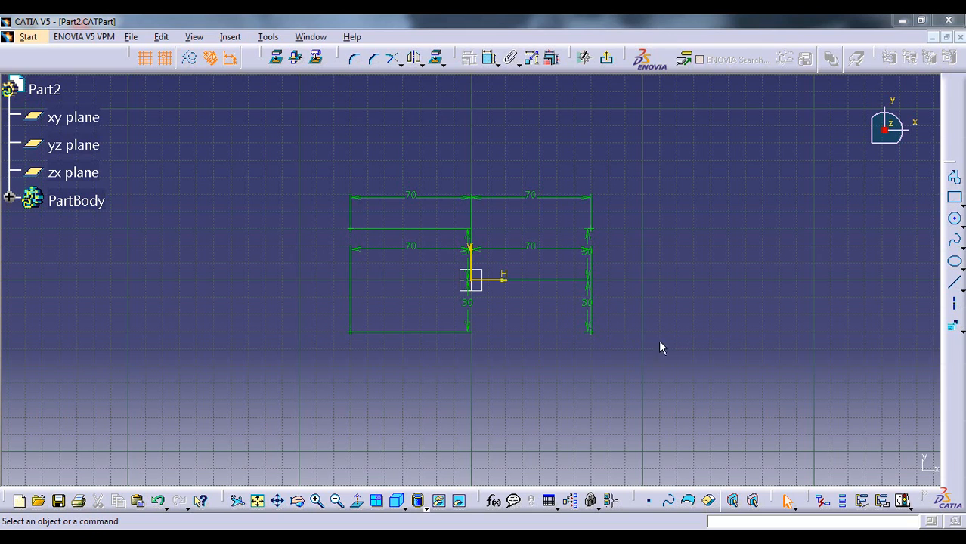
# Delete the four coordinate points around the origin together with their 70 mm and 30 mm dimensions
pyautogui.click(954, 326)
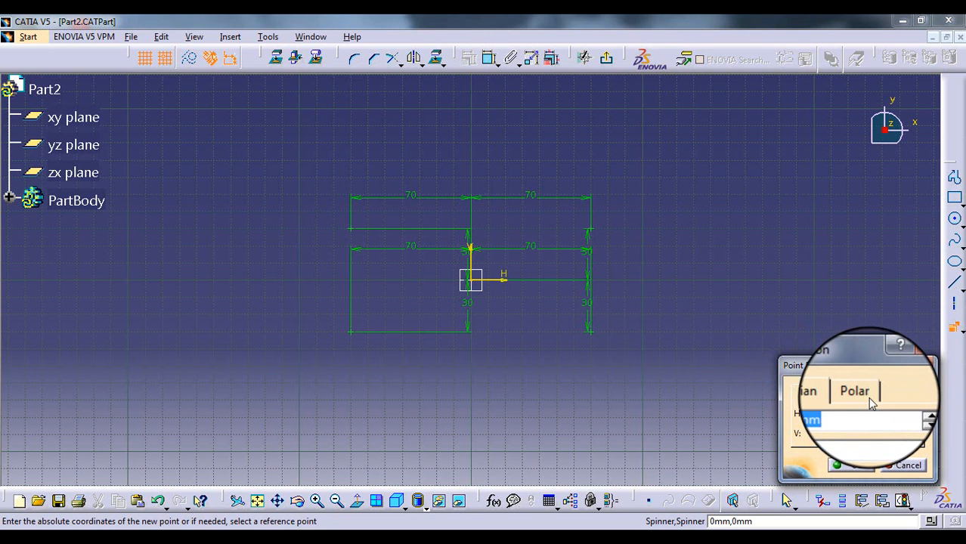
pyautogui.click(919, 364)
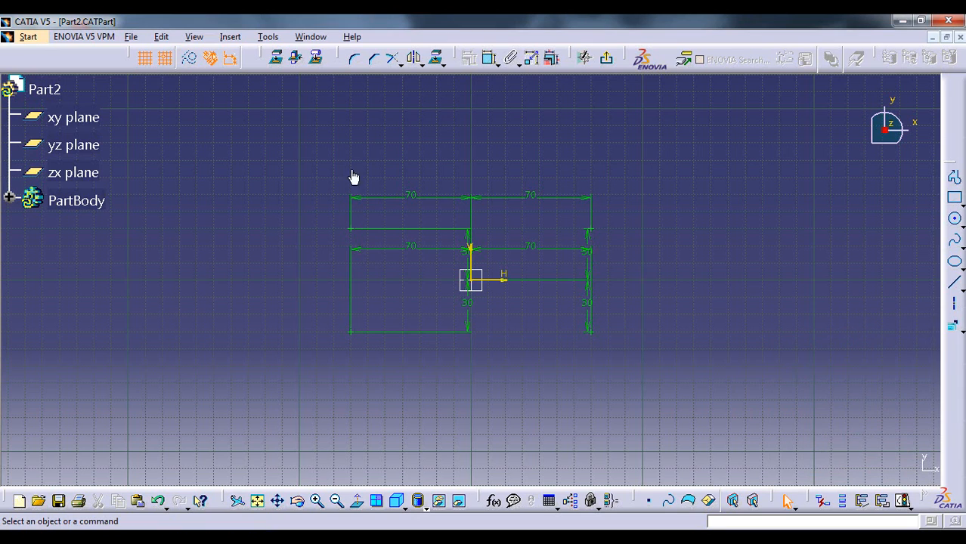
pyautogui.moveTo(319, 156); pyautogui.dragTo(635, 378)
pyautogui.press('Delete')
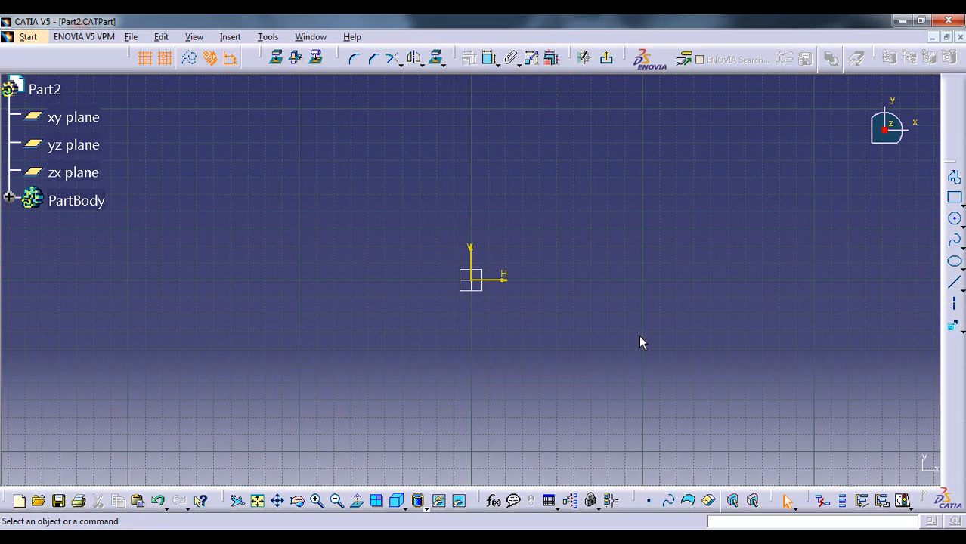
# Create a point by polar coordinates at radius 100 mm and angle 30 degrees from the sketch origin
pyautogui.click(954, 329)
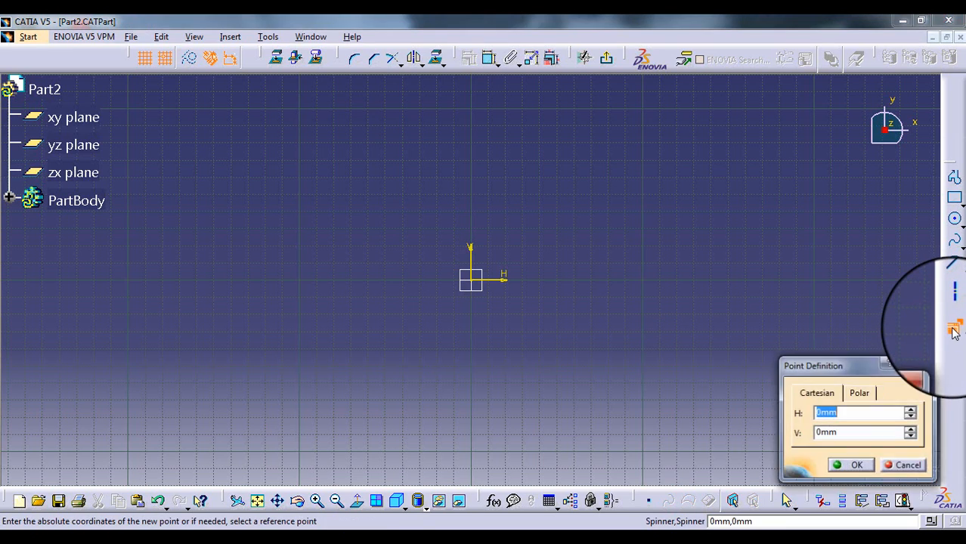
pyautogui.click(858, 393)
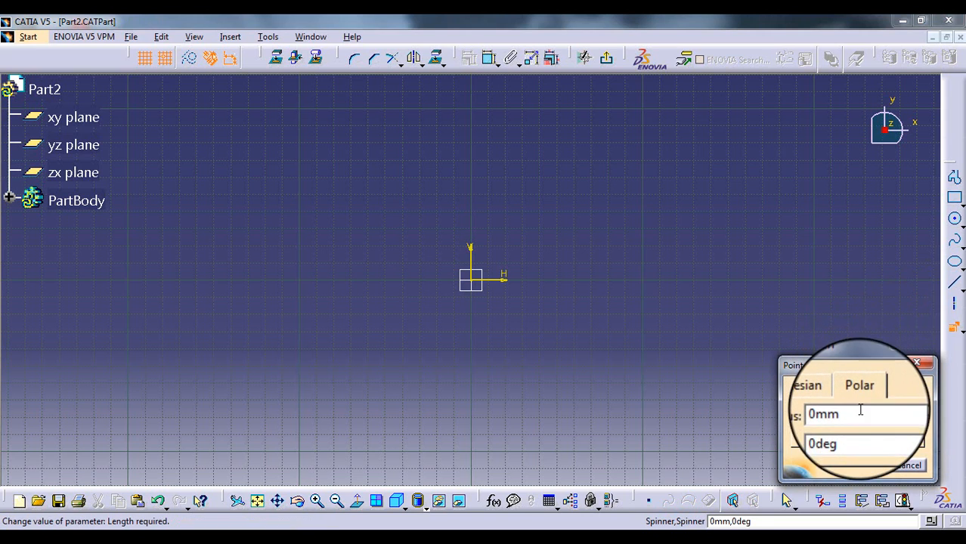
pyautogui.doubleClick(854, 413)
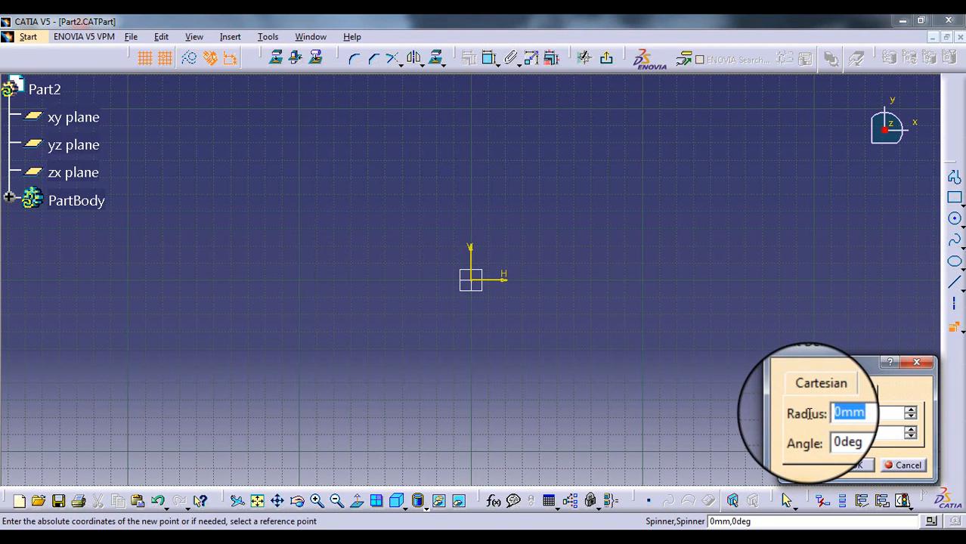
pyautogui.write('100')
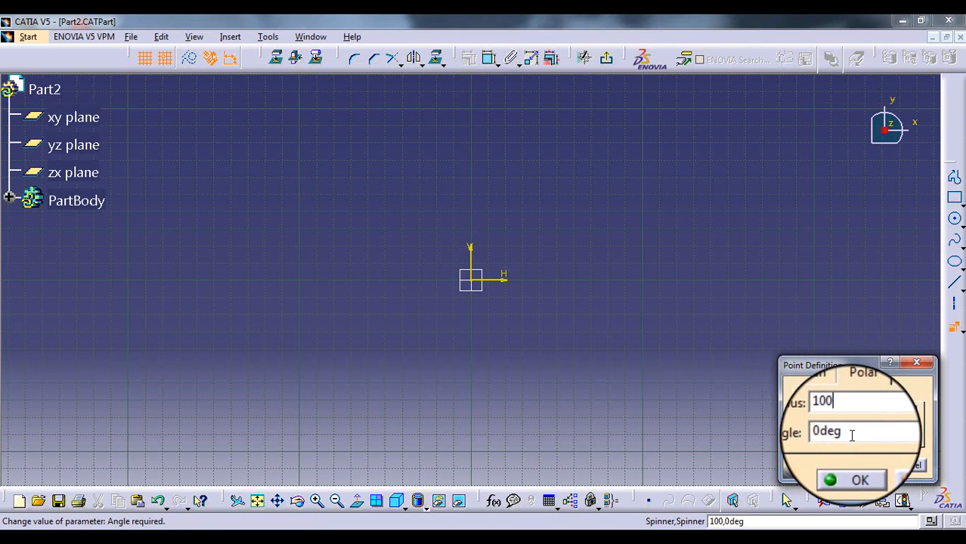
pyautogui.moveTo(847, 436); pyautogui.dragTo(807, 435)
pyautogui.write('30')
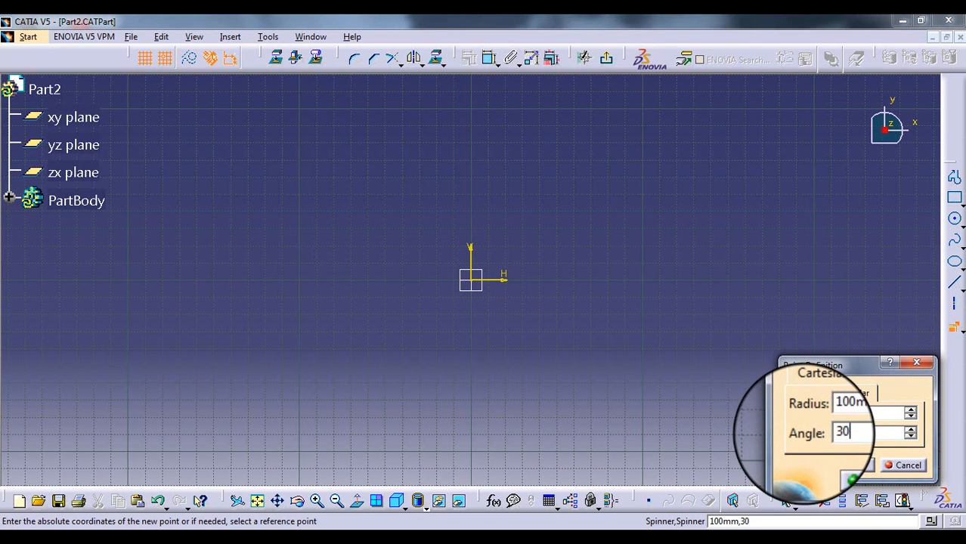
pyautogui.click(855, 464)
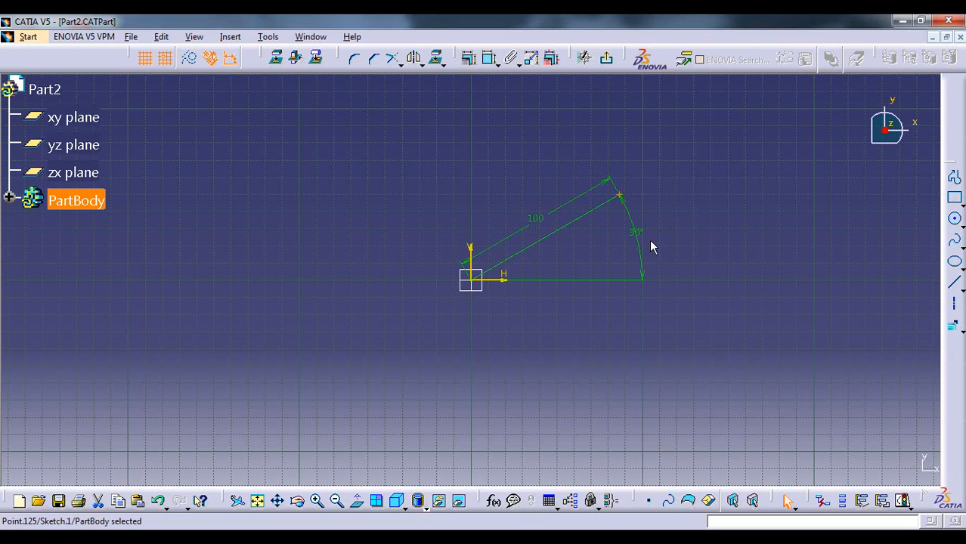
pyautogui.click(509, 295)
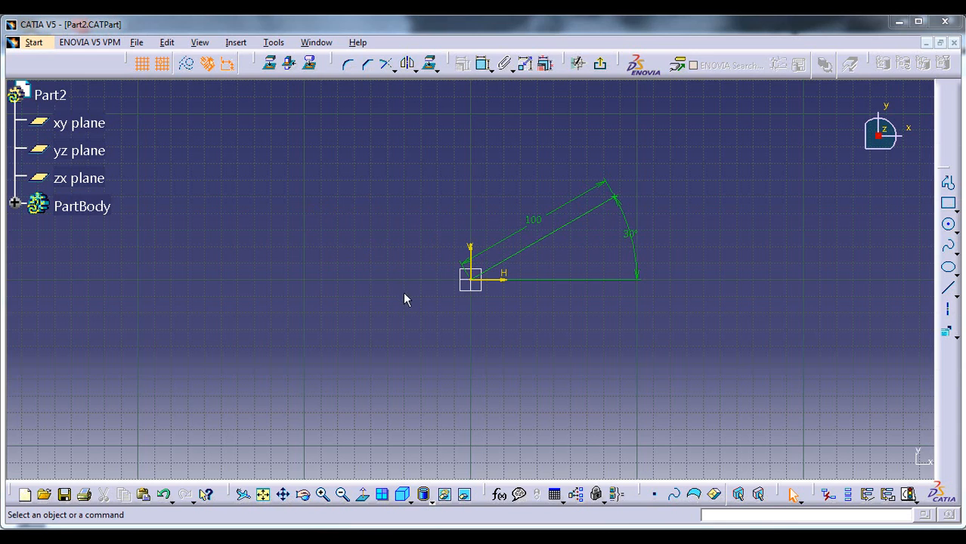
# Create a second polar point at radius 100 mm and angle 150 degrees
pyautogui.click(946, 334)
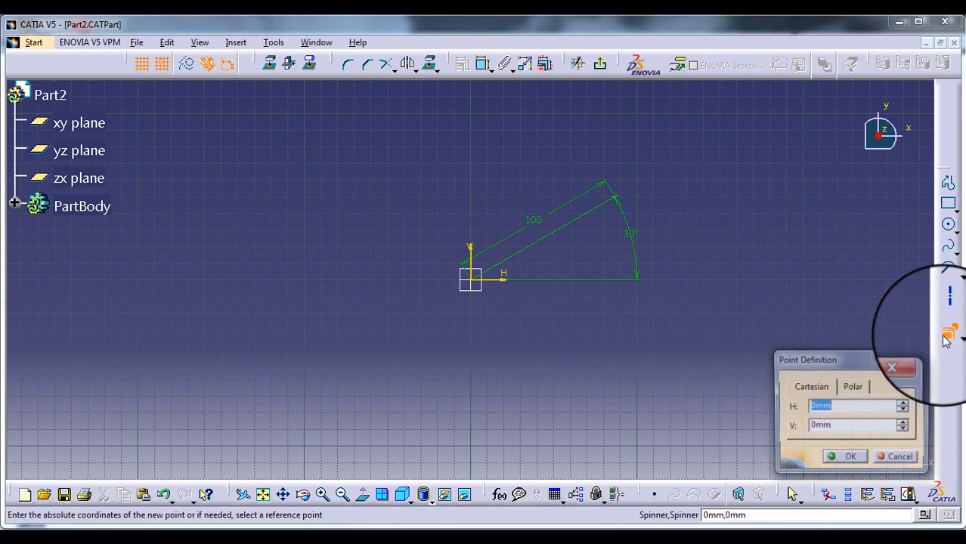
pyautogui.click(854, 387)
pyautogui.doubleClick(820, 406)
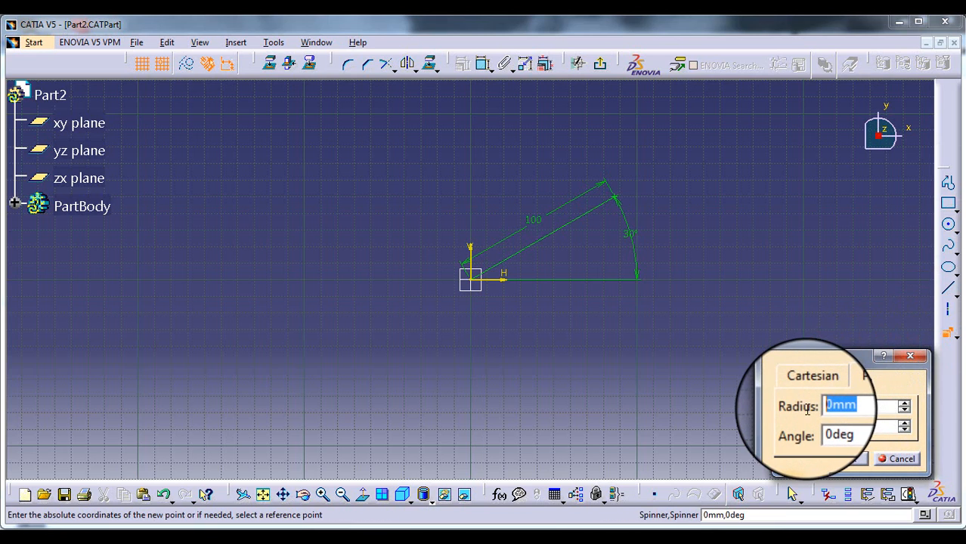
pyautogui.write('100')
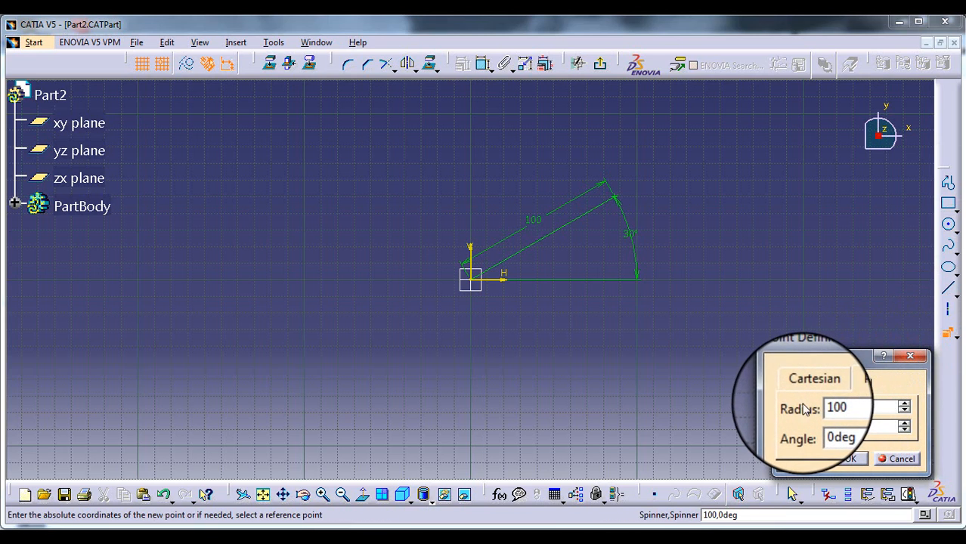
pyautogui.doubleClick(848, 425)
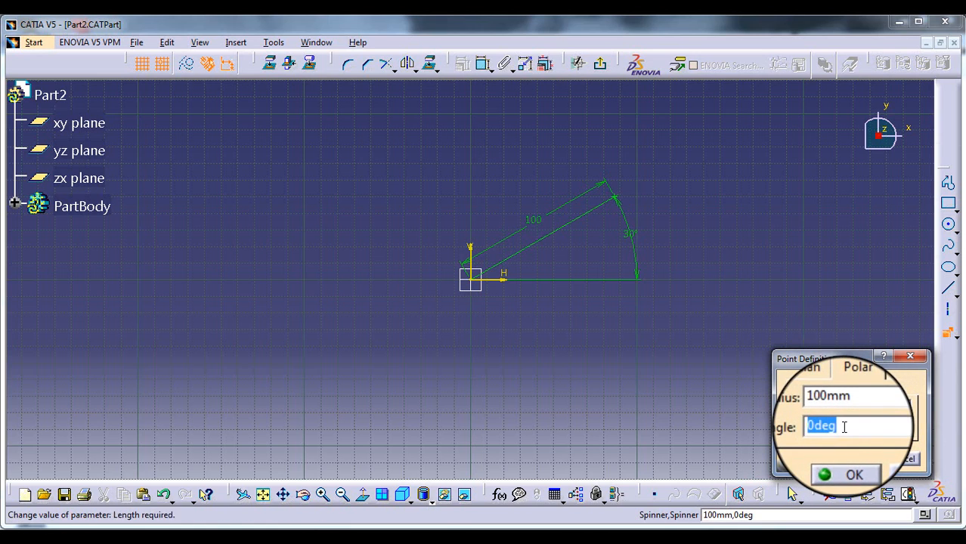
pyautogui.write('150')
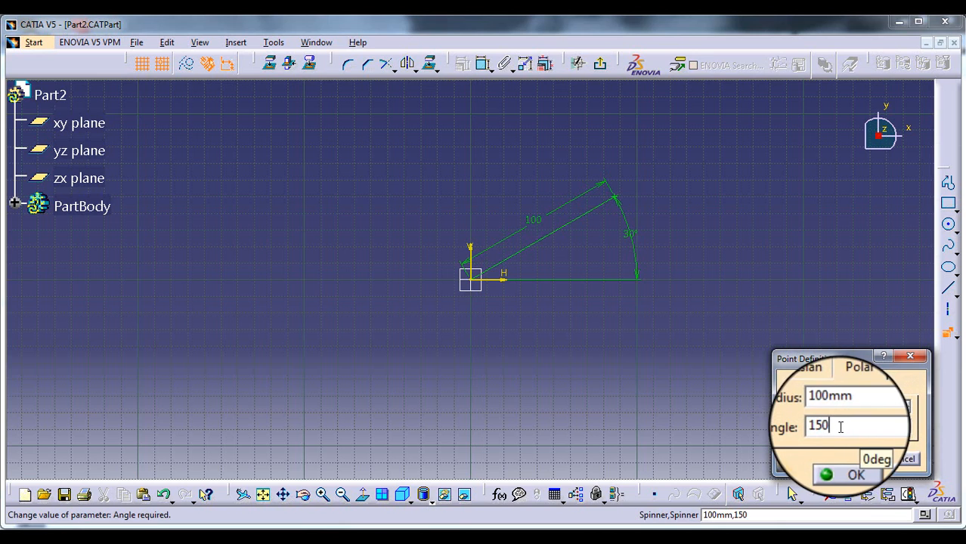
pyautogui.click(847, 463)
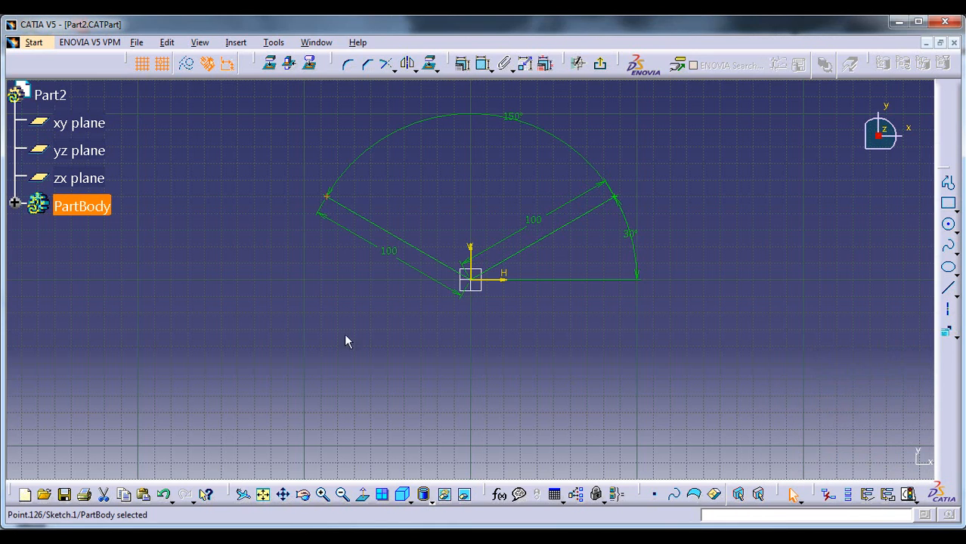
pyautogui.click(329, 211)
# Create a third polar point at radius 100 mm and angle 210 degrees
pyautogui.click(946, 330)
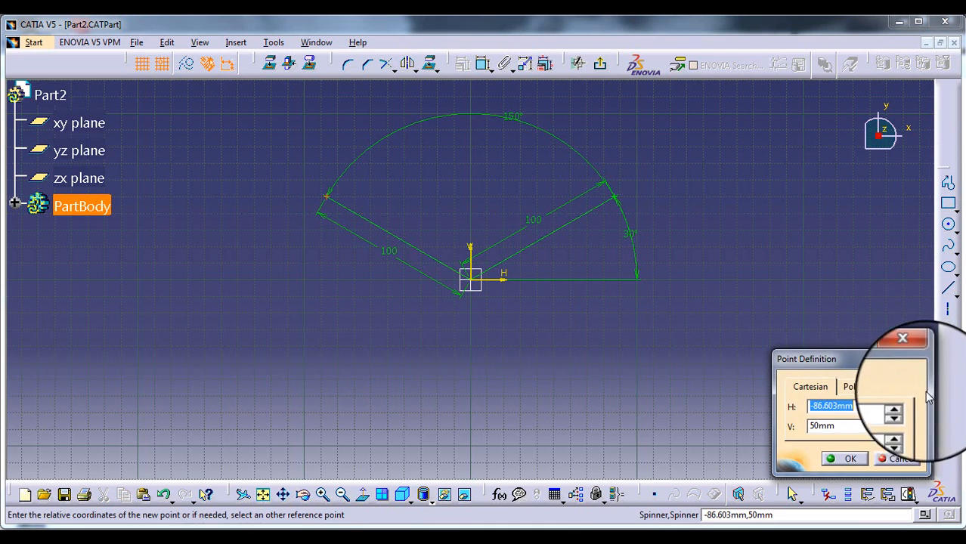
pyautogui.click(849, 386)
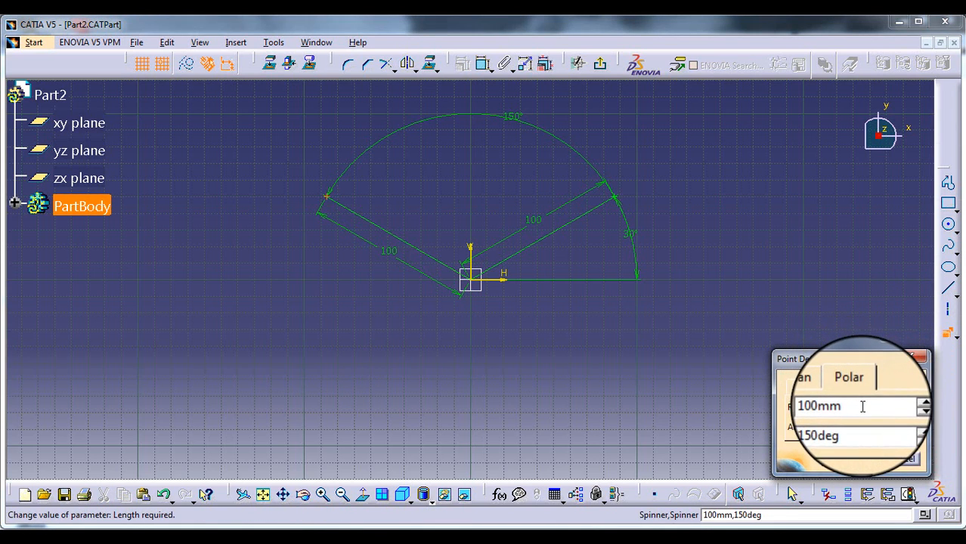
pyautogui.moveTo(856, 427); pyautogui.dragTo(816, 427)
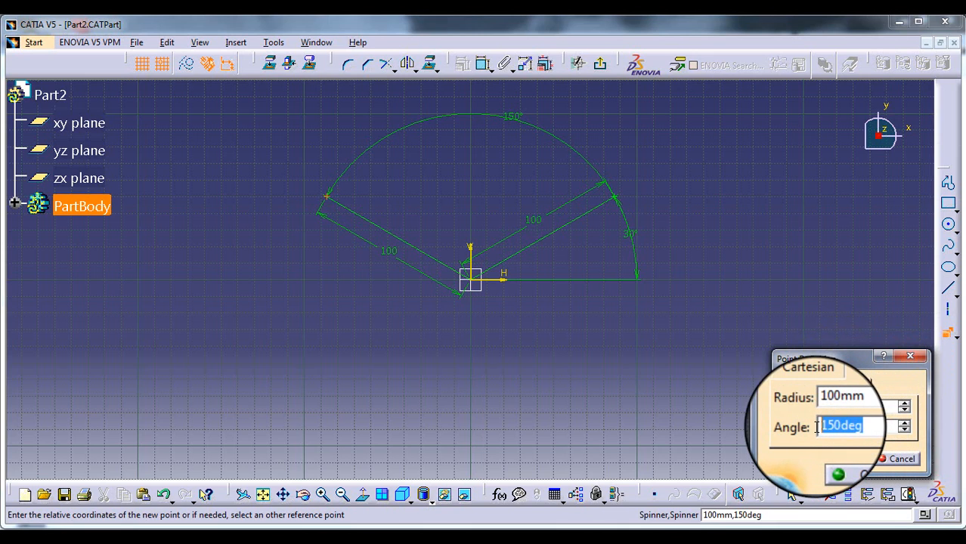
pyautogui.write('21')
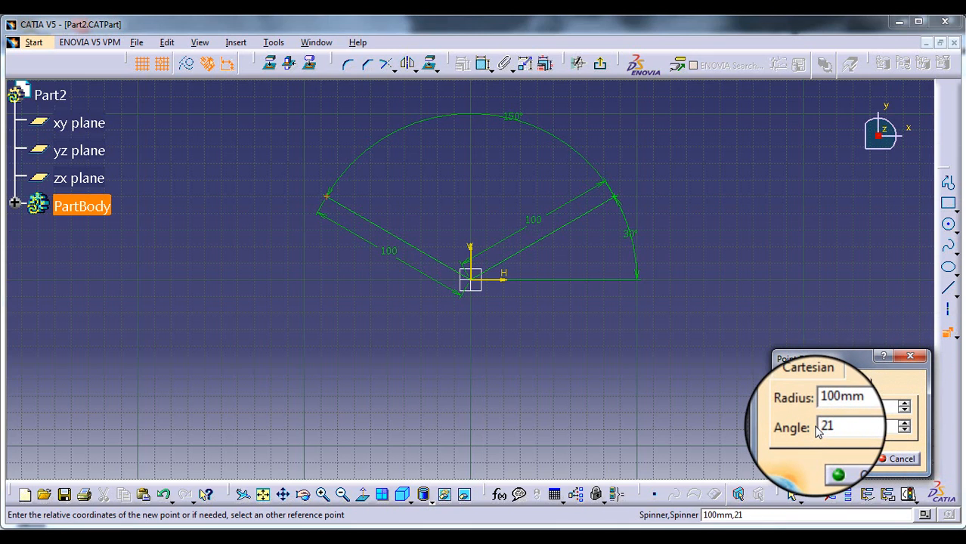
pyautogui.write('0')
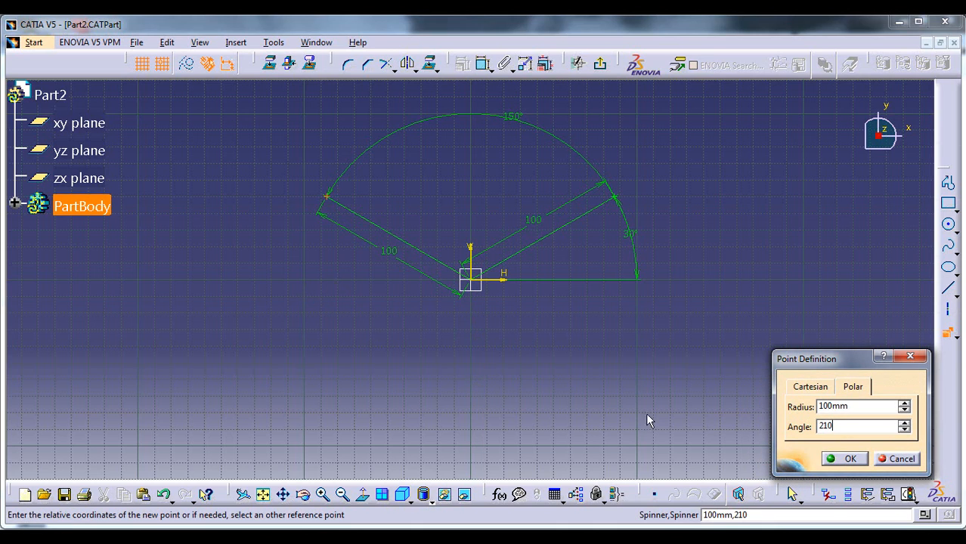
pyautogui.click(846, 459)
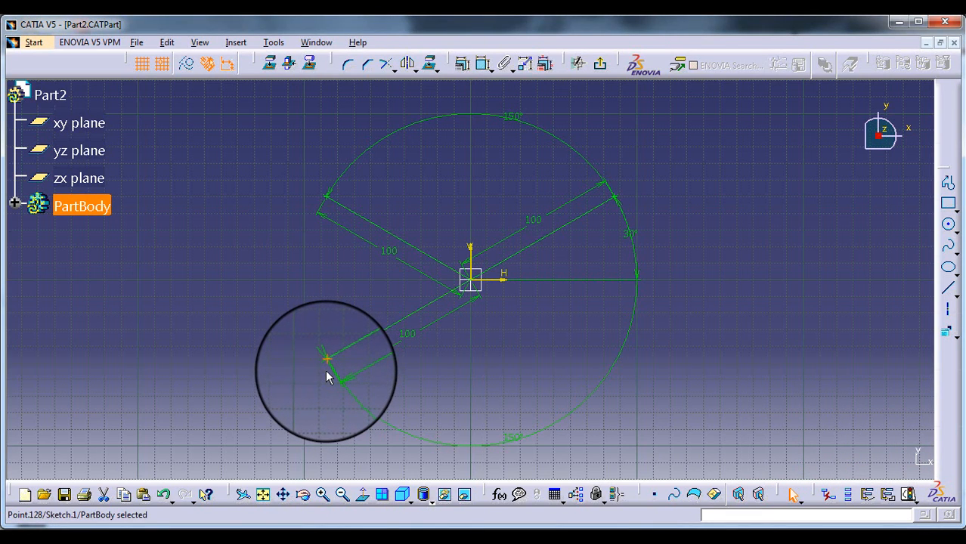
pyautogui.click(419, 382)
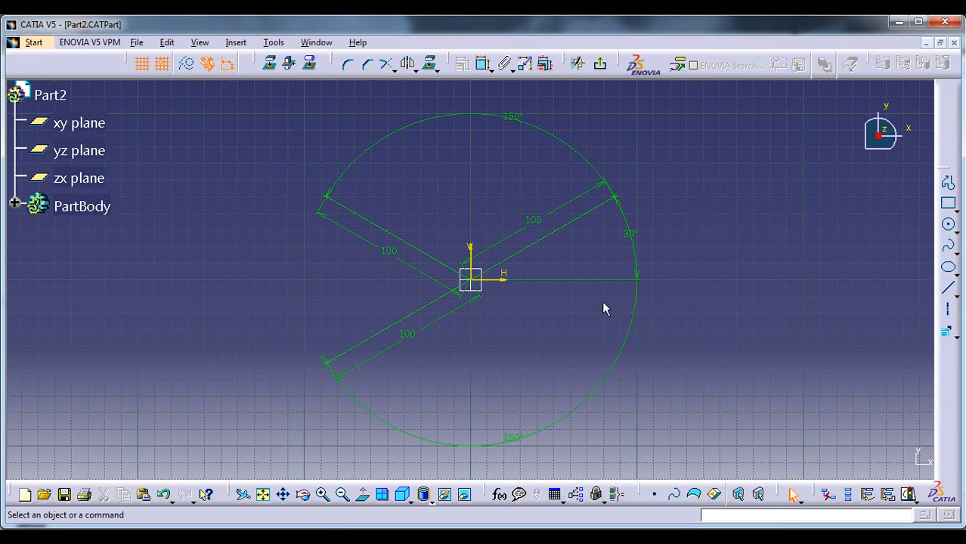
# Create a fourth polar point at radius 100 mm and angle 330 degrees
pyautogui.click(946, 341)
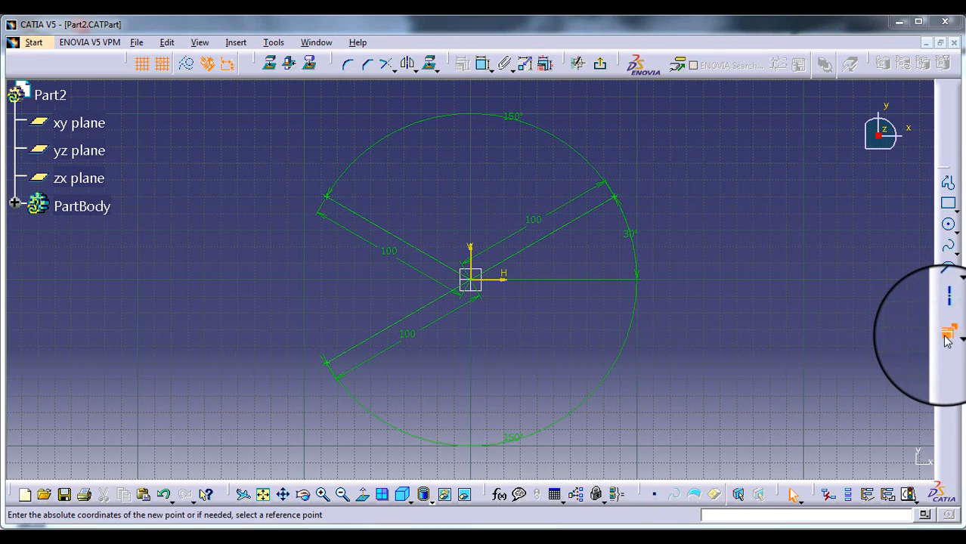
pyautogui.click(852, 387)
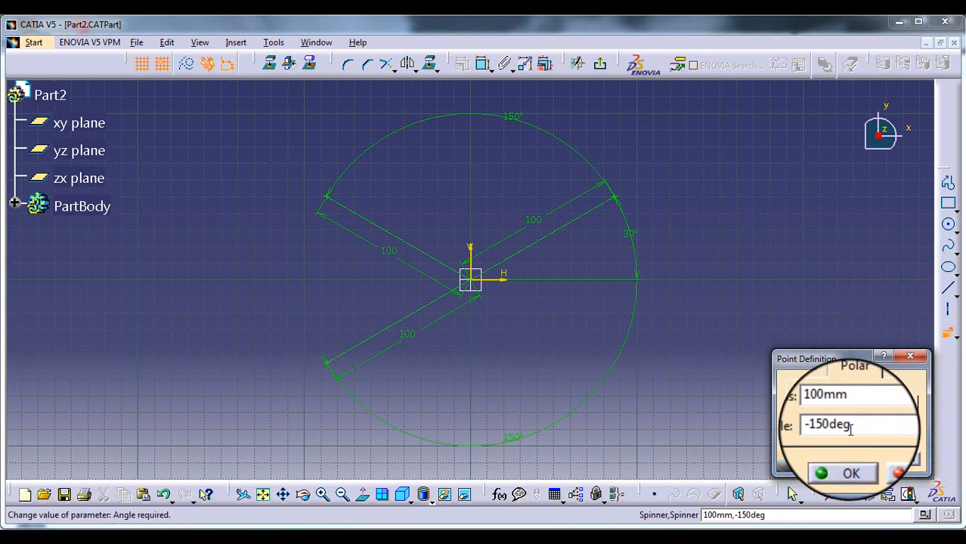
pyautogui.moveTo(848, 426); pyautogui.dragTo(803, 428)
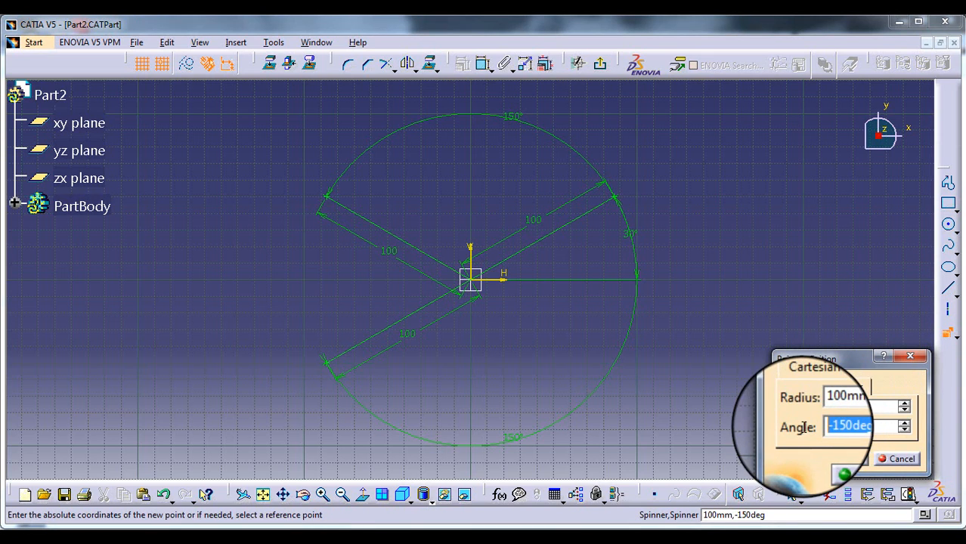
pyautogui.write('330')
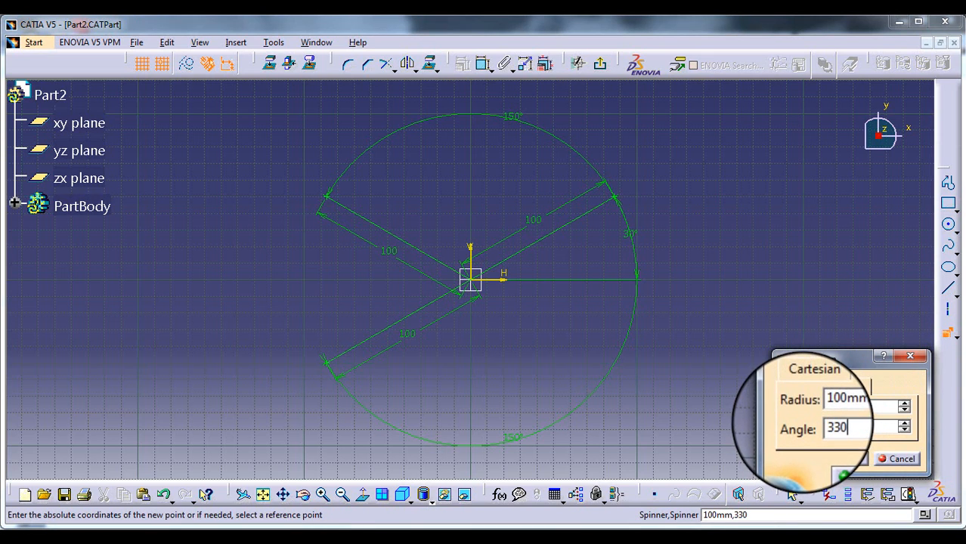
pyautogui.click(845, 459)
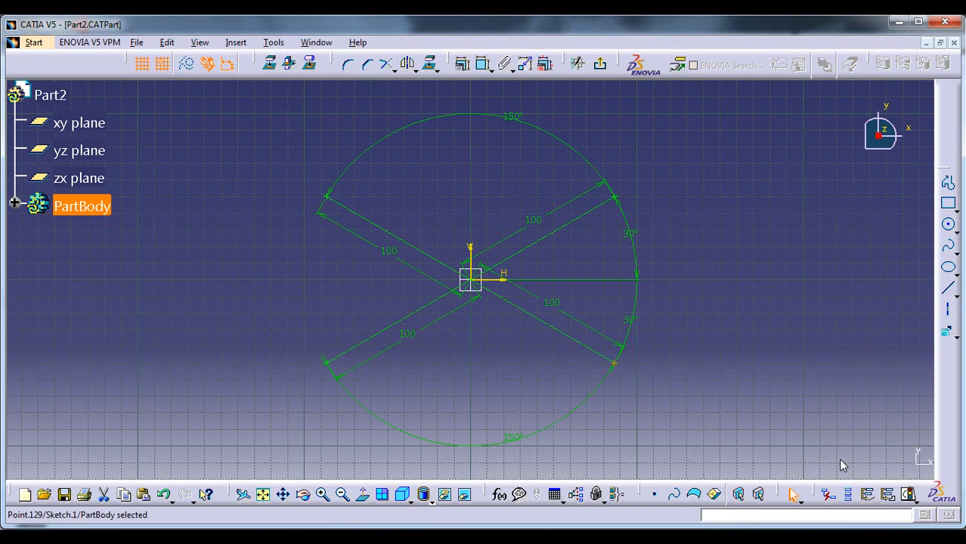
# Delete the four polar points around the origin together with their radius and angle dimensions
pyautogui.click(620, 376)
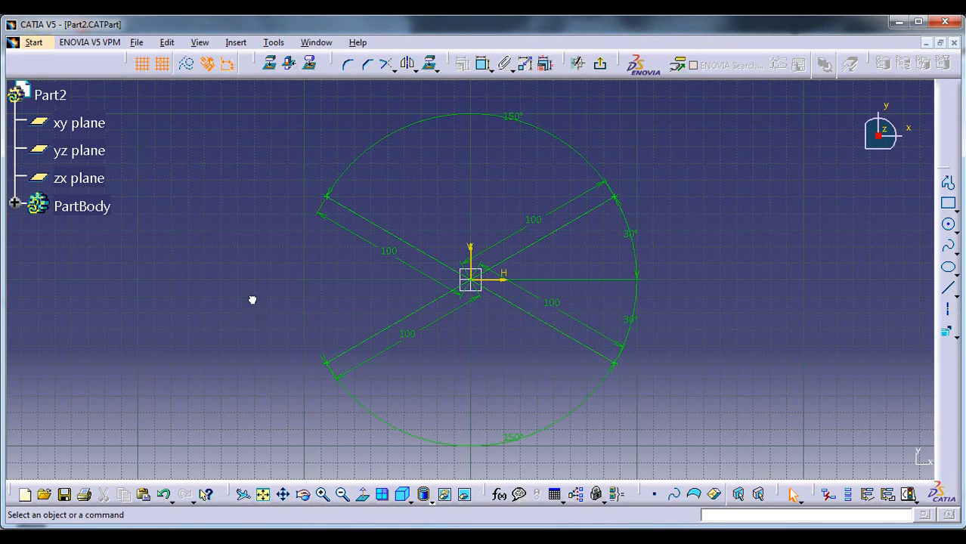
pyautogui.moveTo(632, 378); pyautogui.dragTo(281, 152)
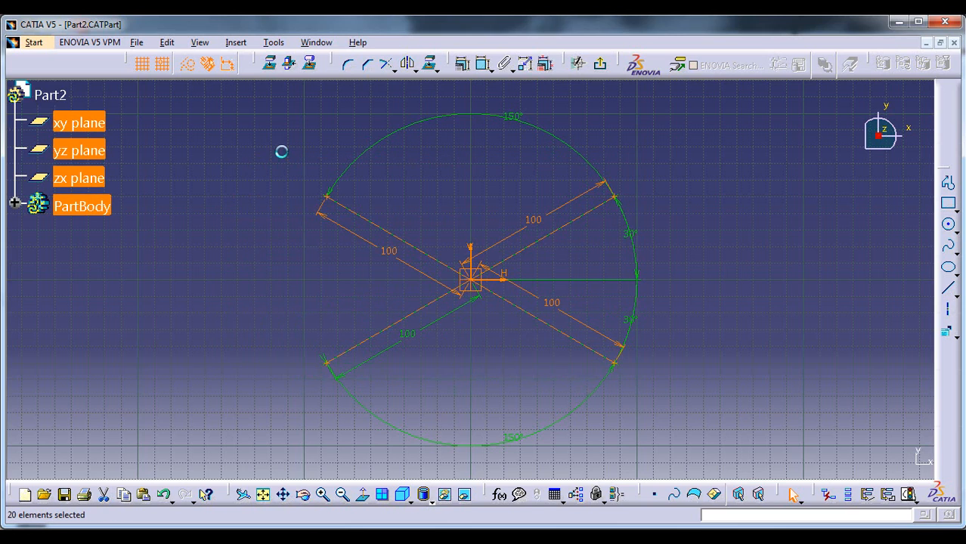
pyautogui.press('Delete')
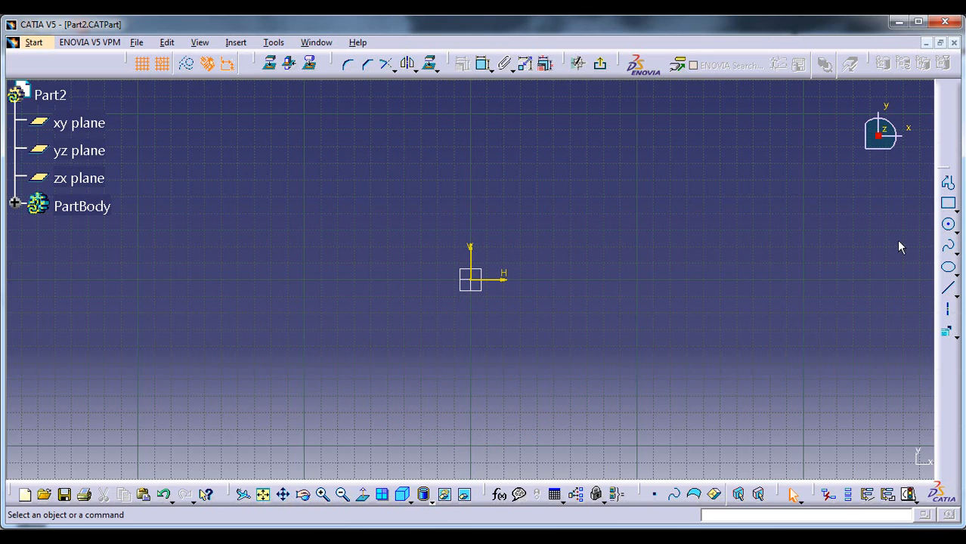
# Draw a horizontal line about 200 mm long from the sketch origin along the positive H axis
pyautogui.click(948, 288)
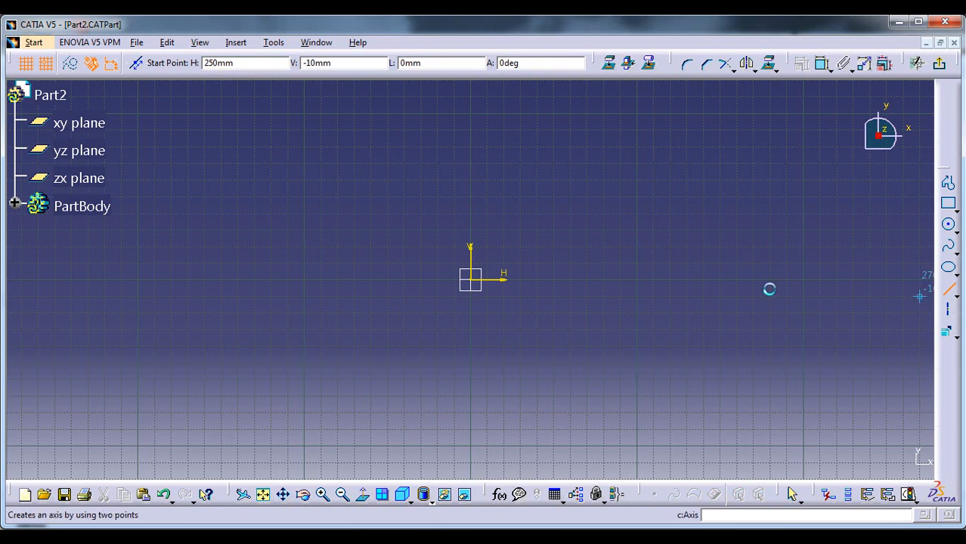
pyautogui.click(481, 281)
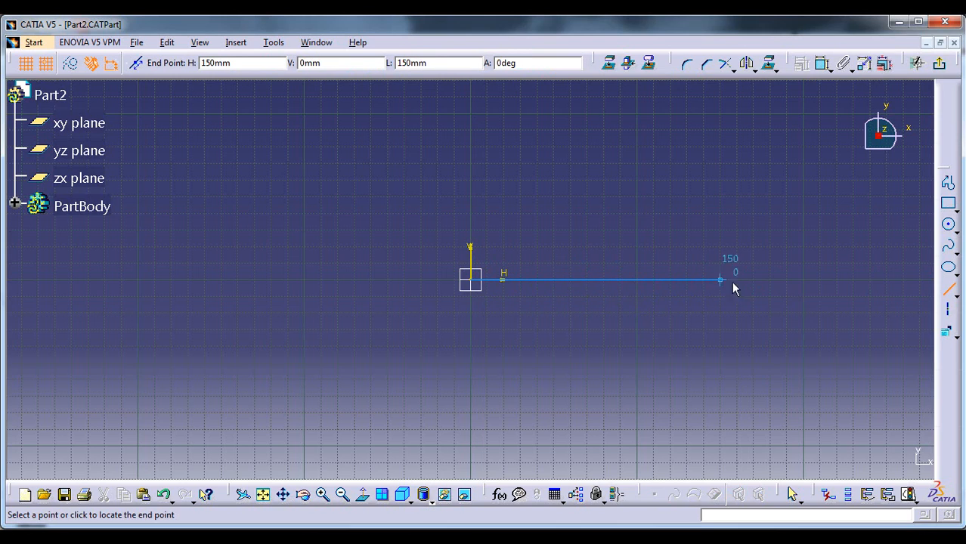
pyautogui.click(807, 280)
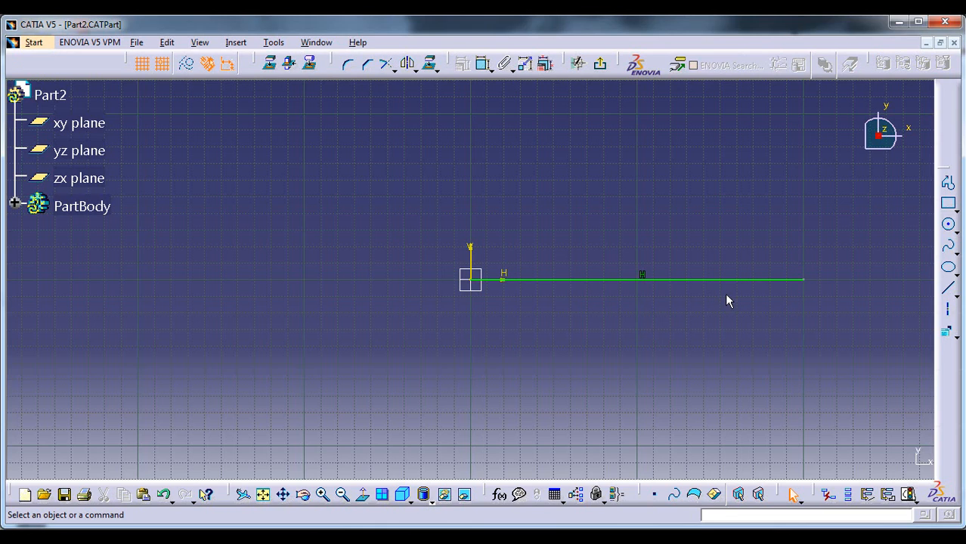
# Create 5 equidistant points along the horizontal line that starts at the sketch origin
pyautogui.click(957, 337)
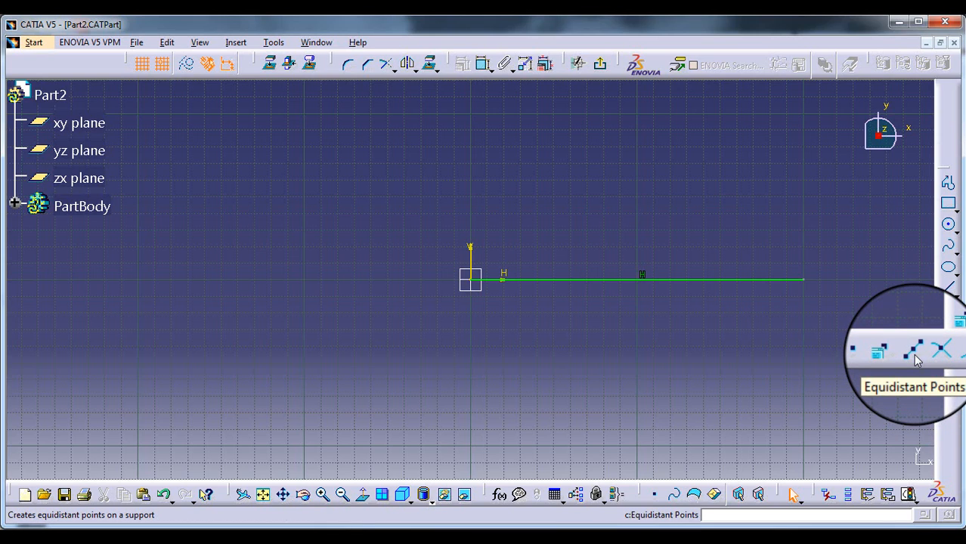
pyautogui.click(915, 360)
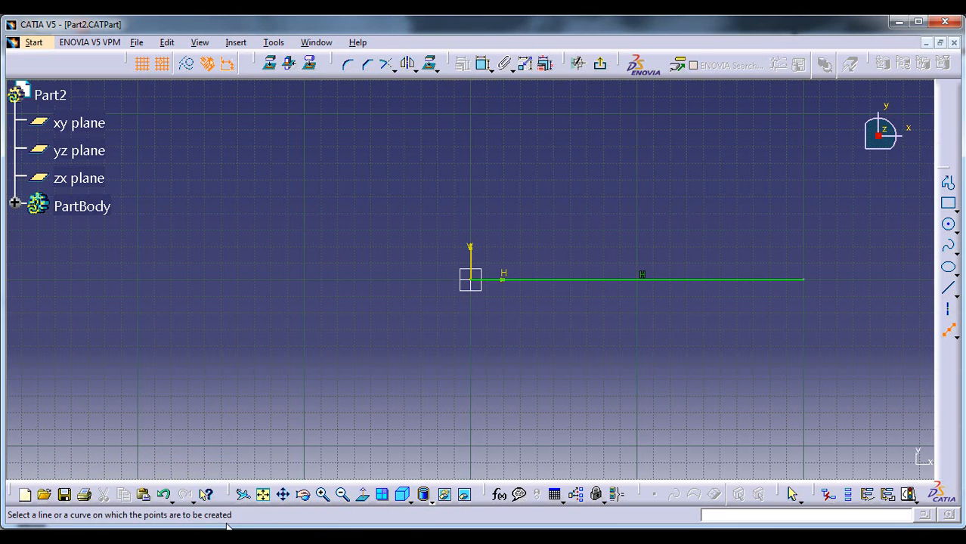
pyautogui.click(600, 280)
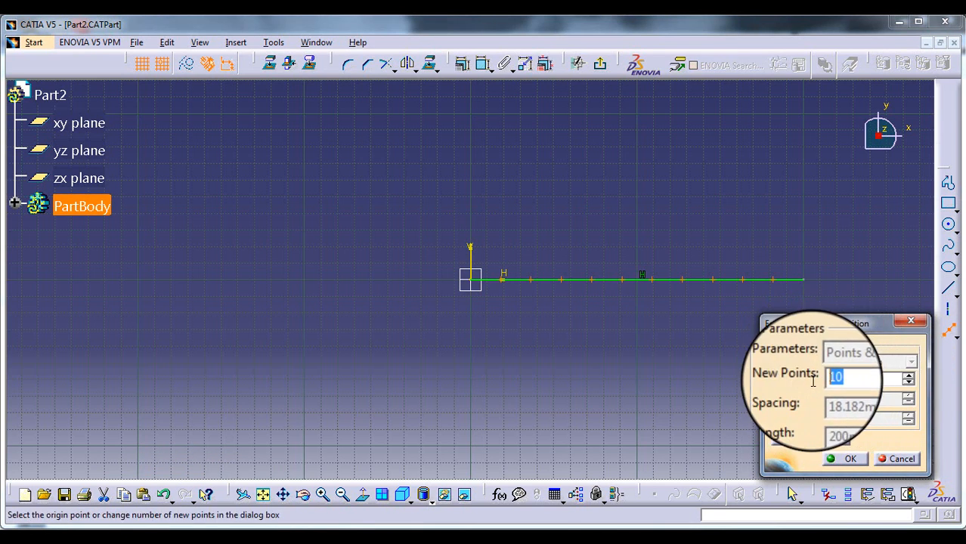
pyautogui.write('5')
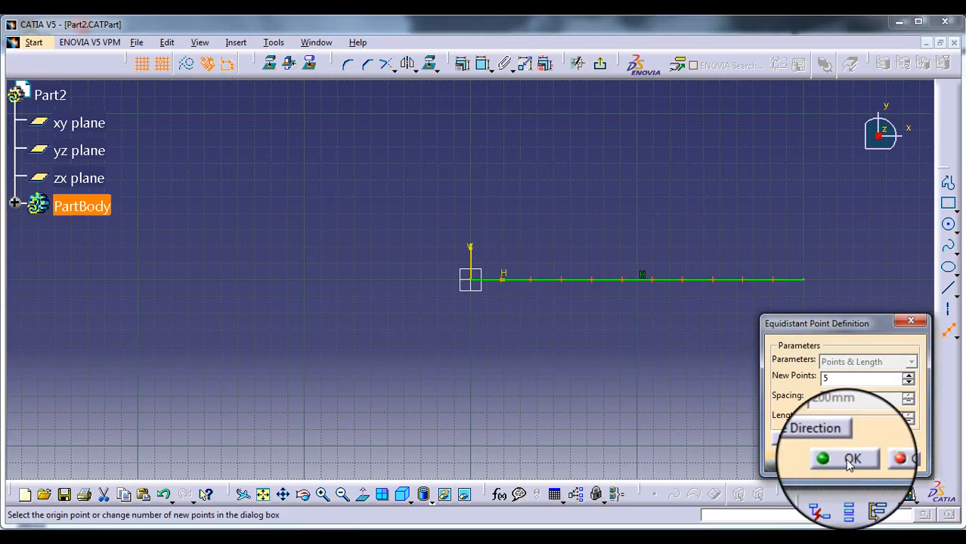
pyautogui.click(850, 461)
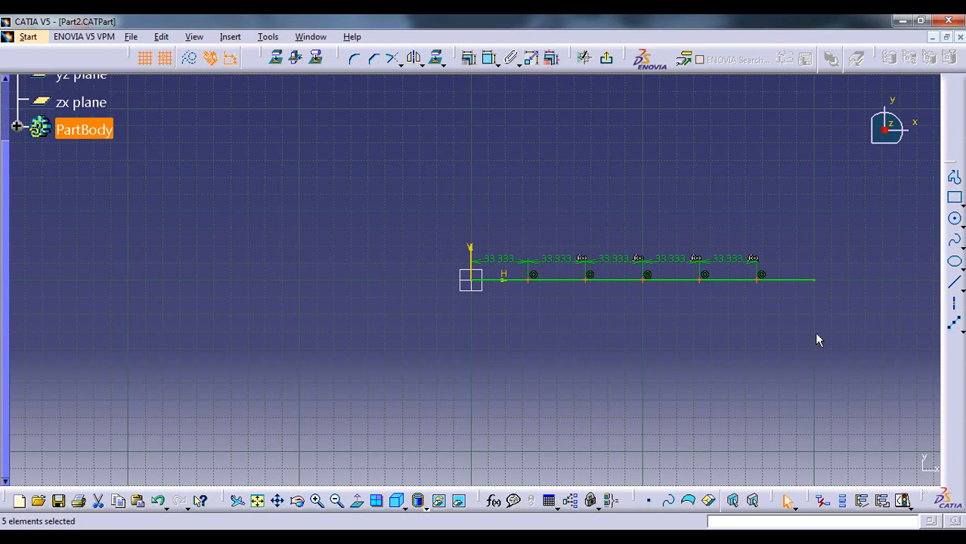
# Create 5 equidistant points from the same horizontal line in the reversed direction, on the negative H side of the origin
pyautogui.click(954, 323)
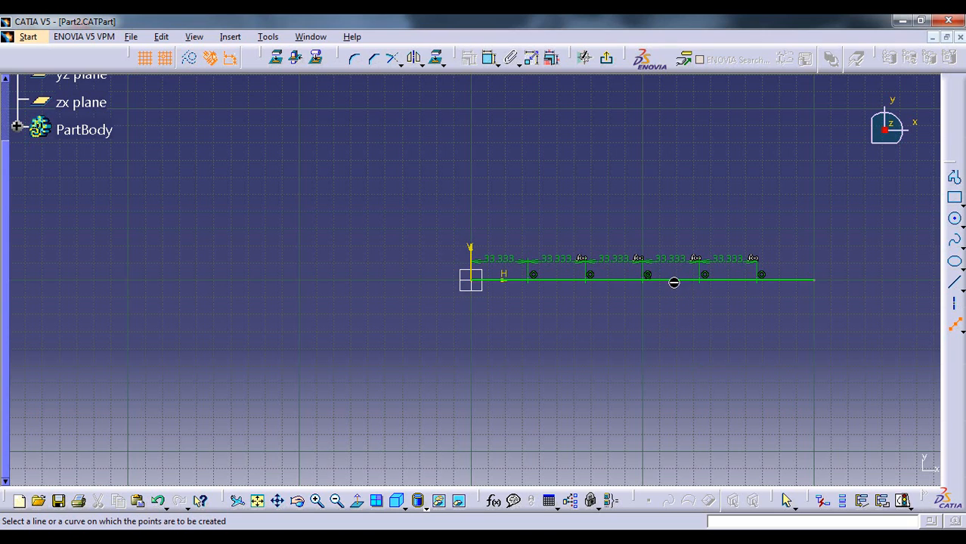
pyautogui.click(672, 279)
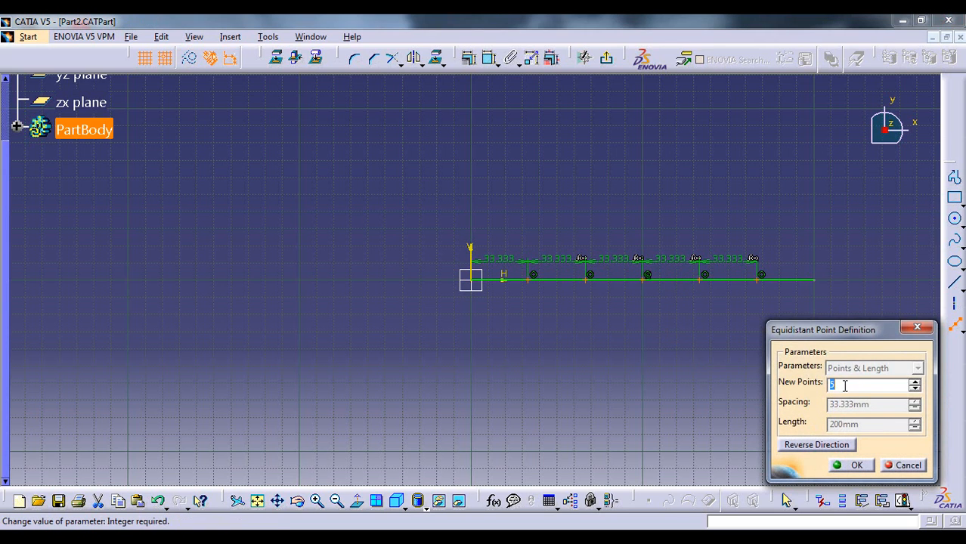
pyautogui.click(809, 452)
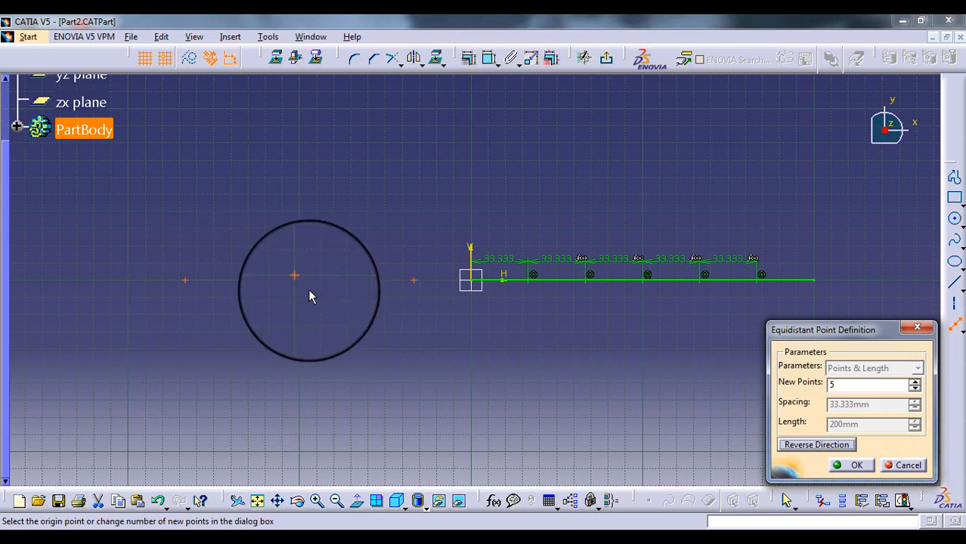
pyautogui.click(851, 468)
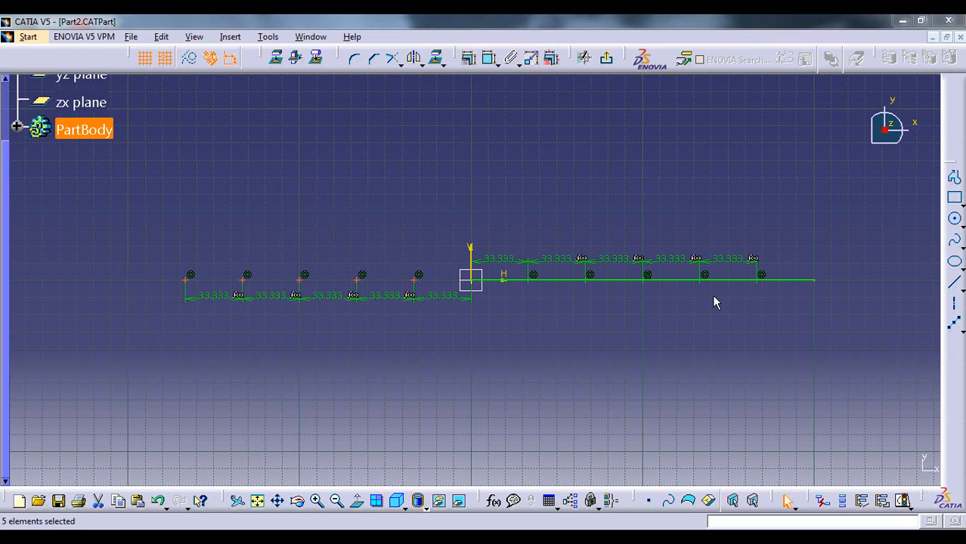
# Draw an inclined line about 125 mm long, rising away from the origin above the positive H axis
pyautogui.click(955, 282)
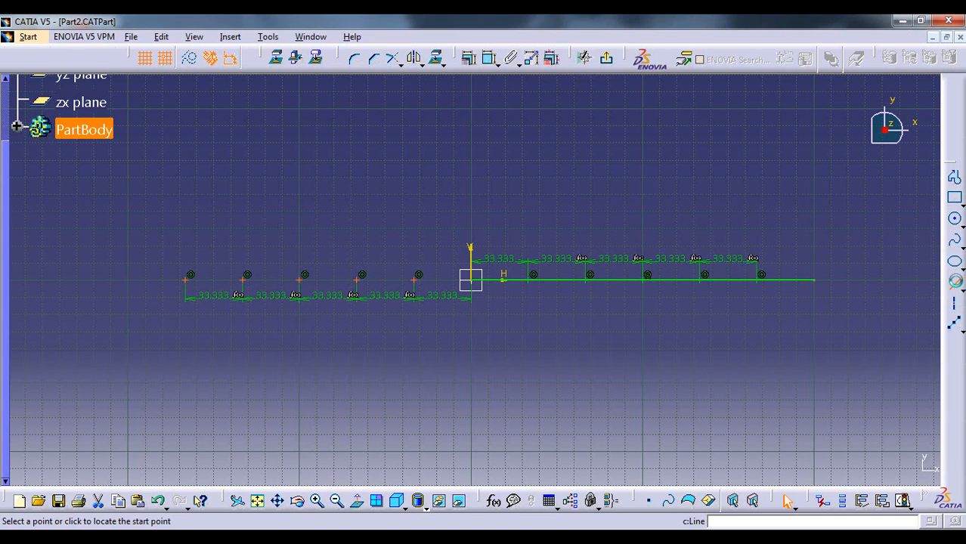
pyautogui.click(505, 211)
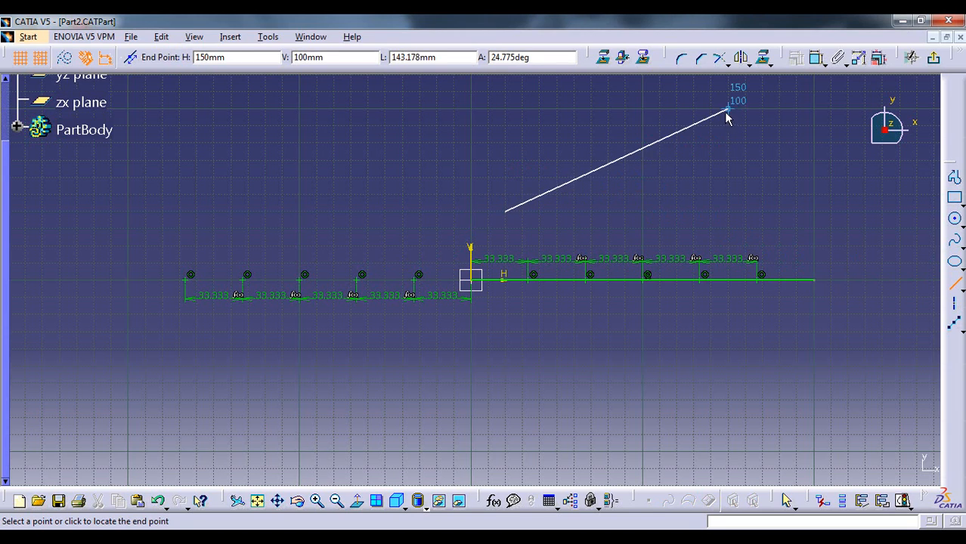
pyautogui.click(694, 108)
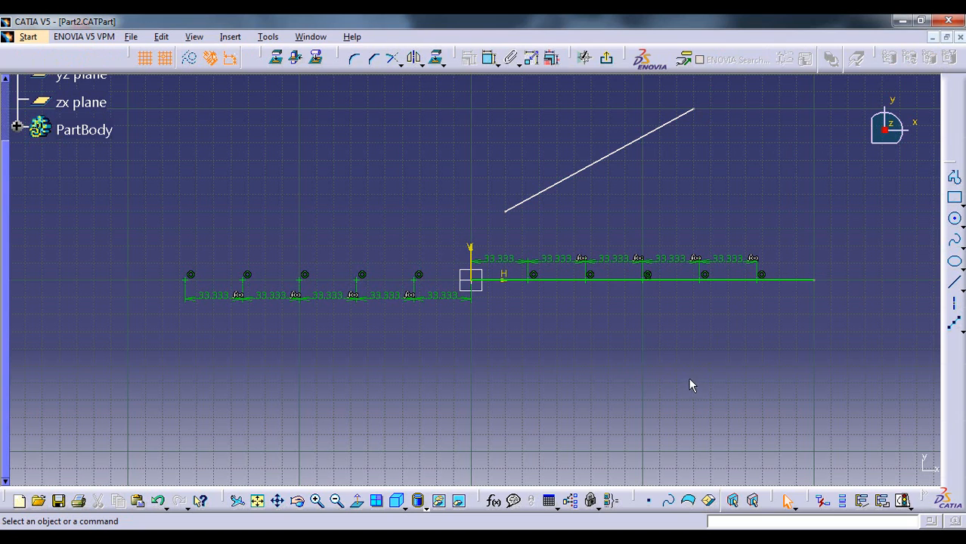
# Create 3 equidistant points along the inclined line
pyautogui.click(954, 323)
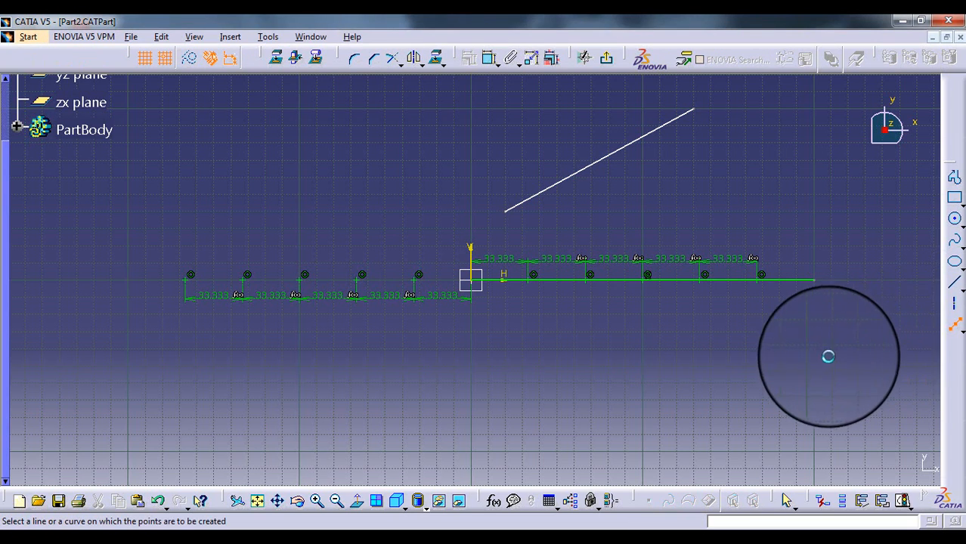
pyautogui.click(596, 163)
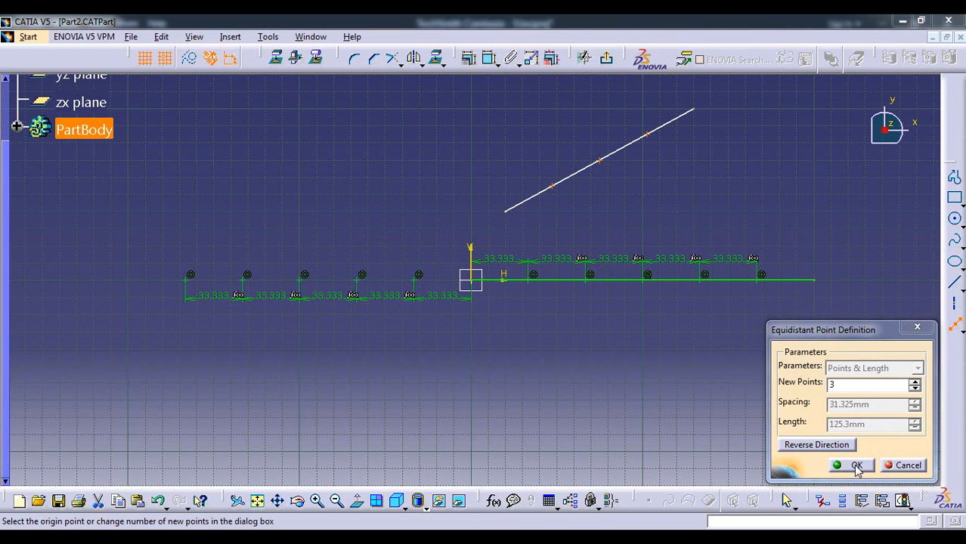
pyautogui.click(855, 466)
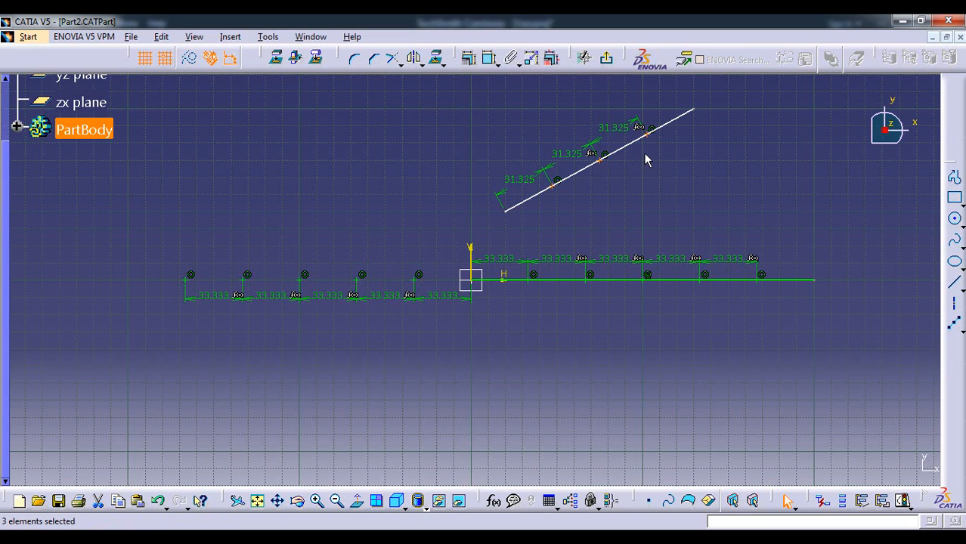
pyautogui.click(657, 173)
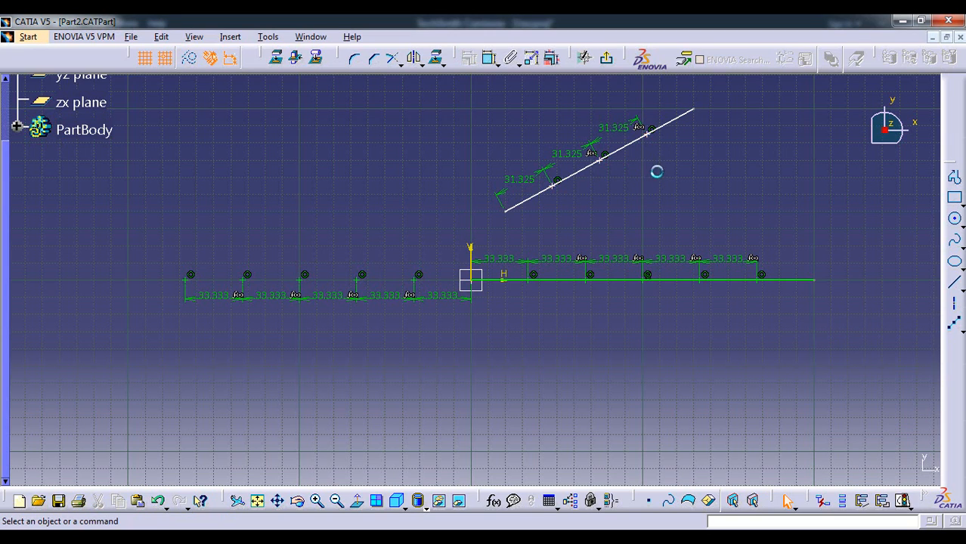
# Create 3 equidistant points in the reversed direction of the inclined line, beyond its lower end
pyautogui.click(954, 323)
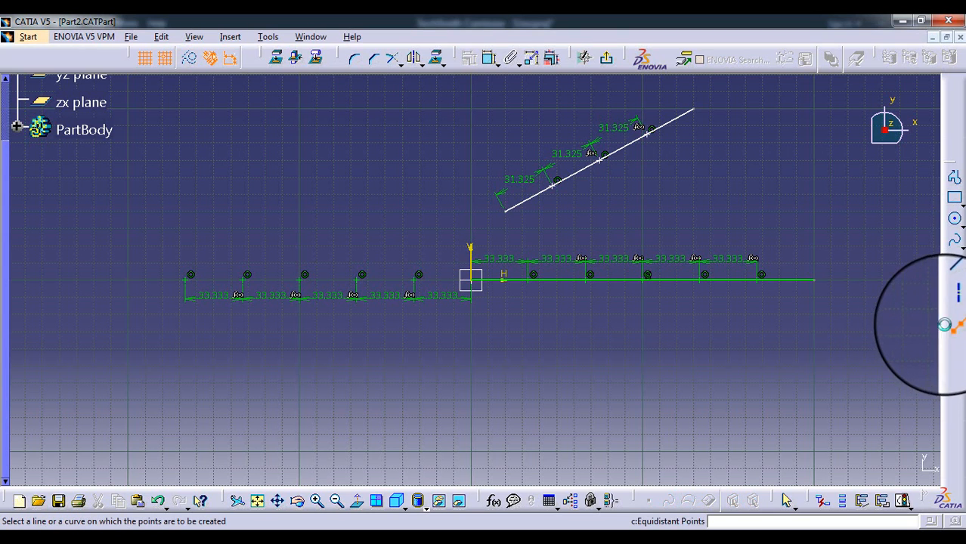
pyautogui.click(578, 172)
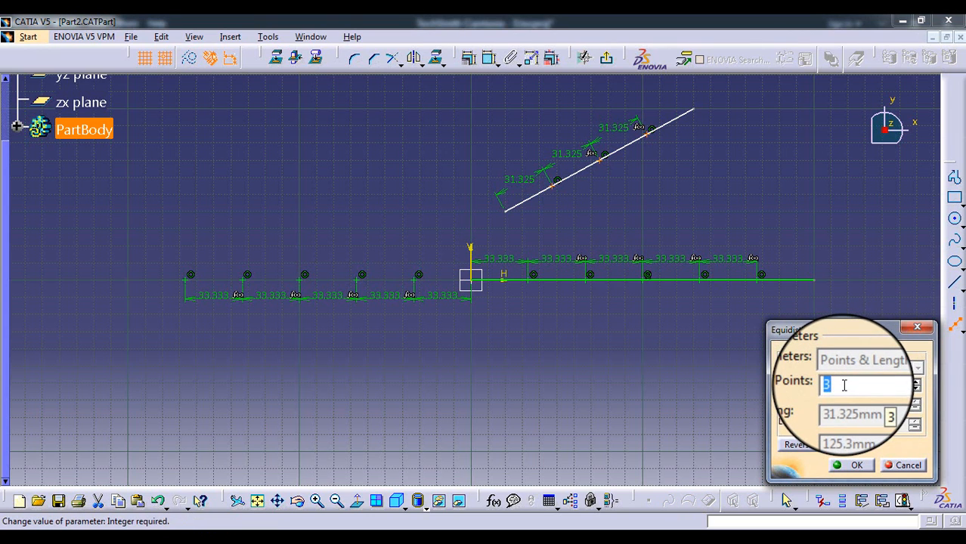
pyautogui.click(808, 445)
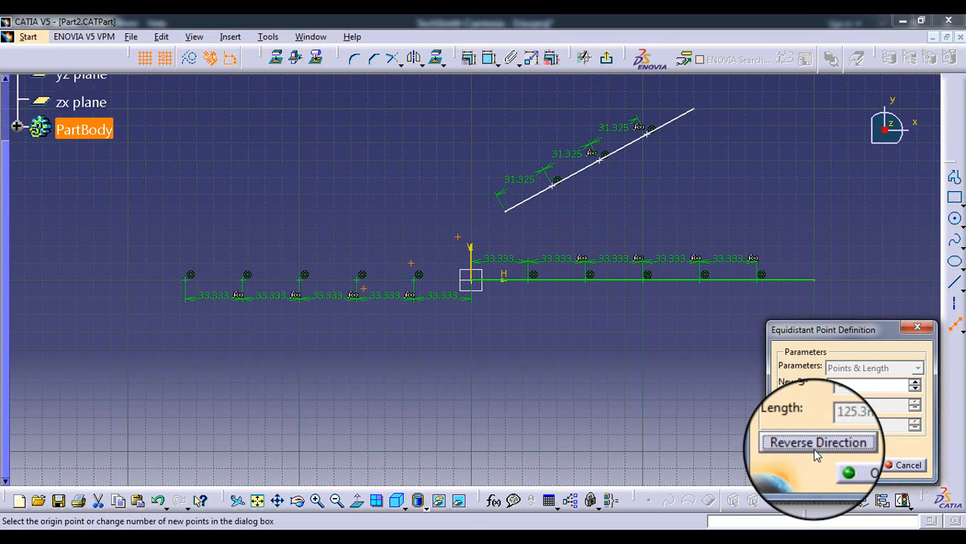
pyautogui.click(852, 466)
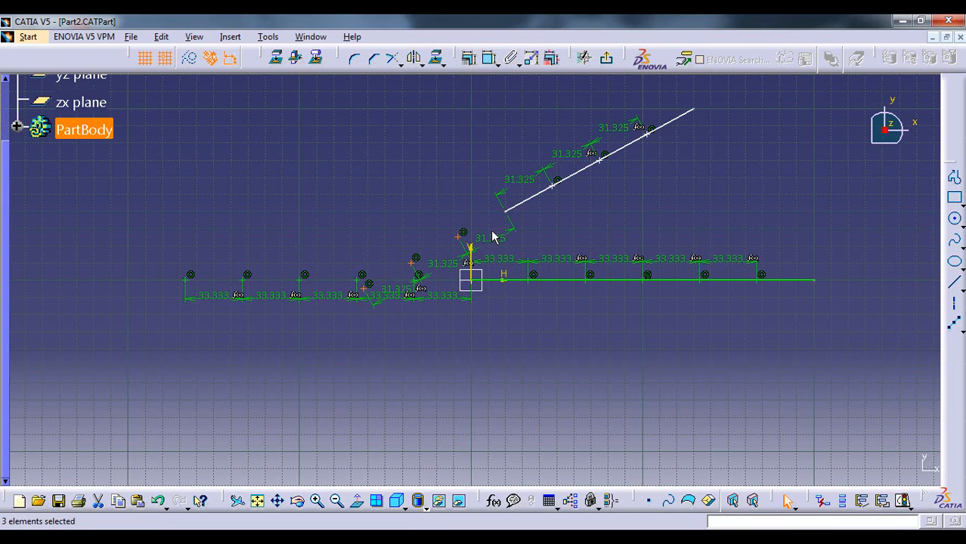
# Delete both lines and all equidistant points together with their spacing dimensions and constraints
pyautogui.click(539, 194)
pyautogui.click(578, 207)
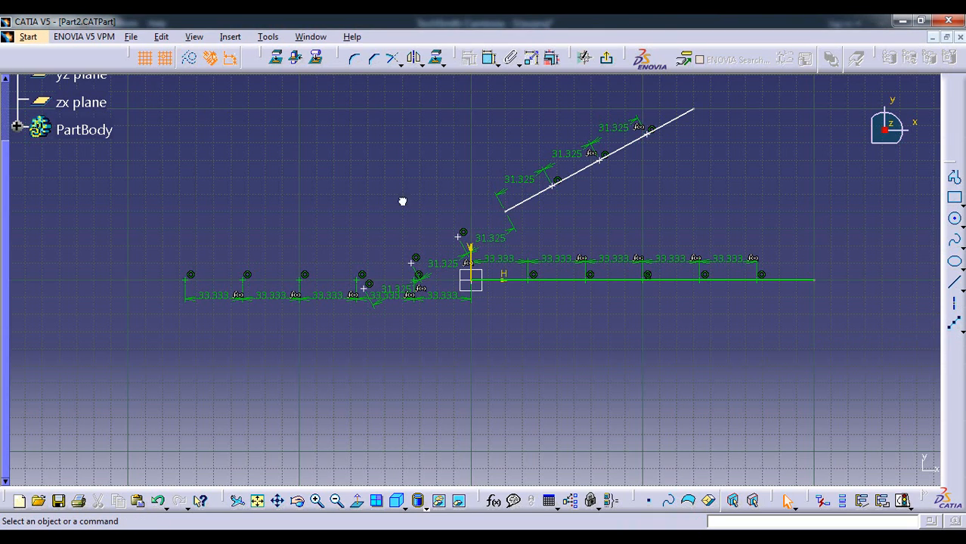
pyautogui.moveTo(142, 83)
pyautogui.mouseDown()
pyautogui.moveTo(854, 360)
pyautogui.moveTo(851, 379)
pyautogui.mouseUp()
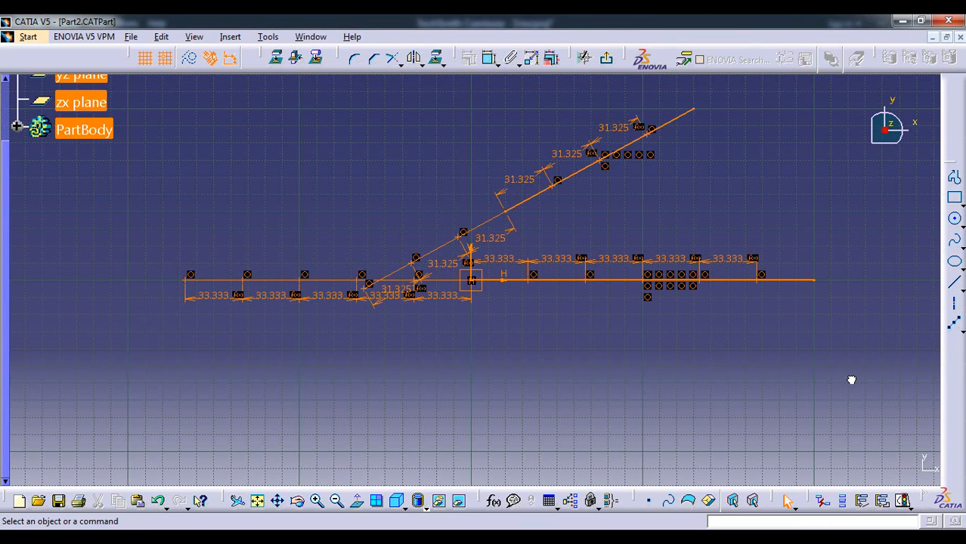
pyautogui.press('Delete')
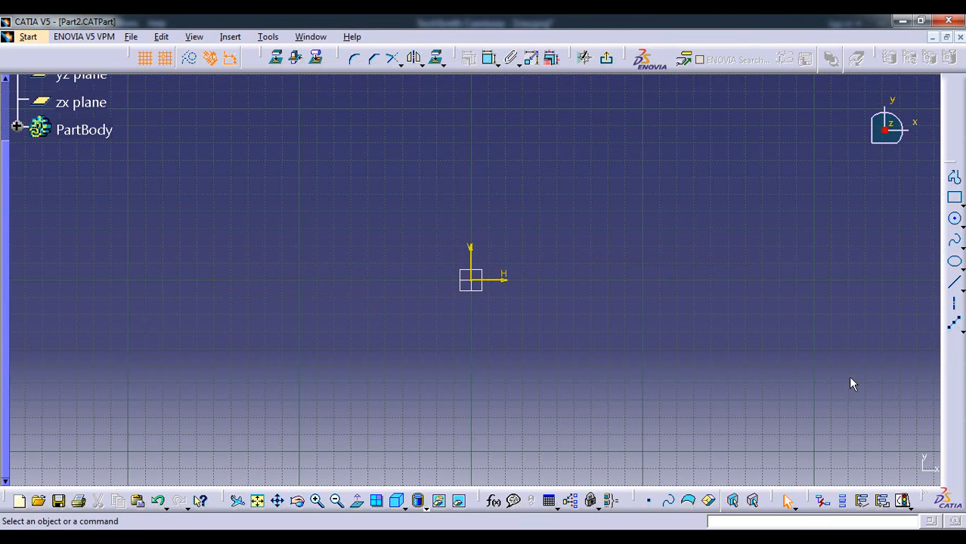
# Draw an inclined line starting at H -110 mm, V 10 mm and rising toward the V axis
pyautogui.click(953, 282)
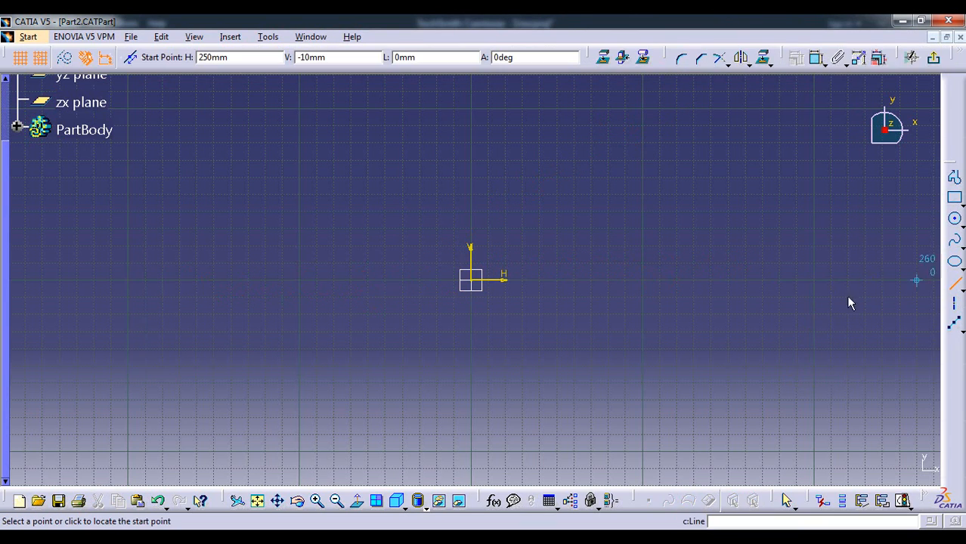
pyautogui.click(282, 263)
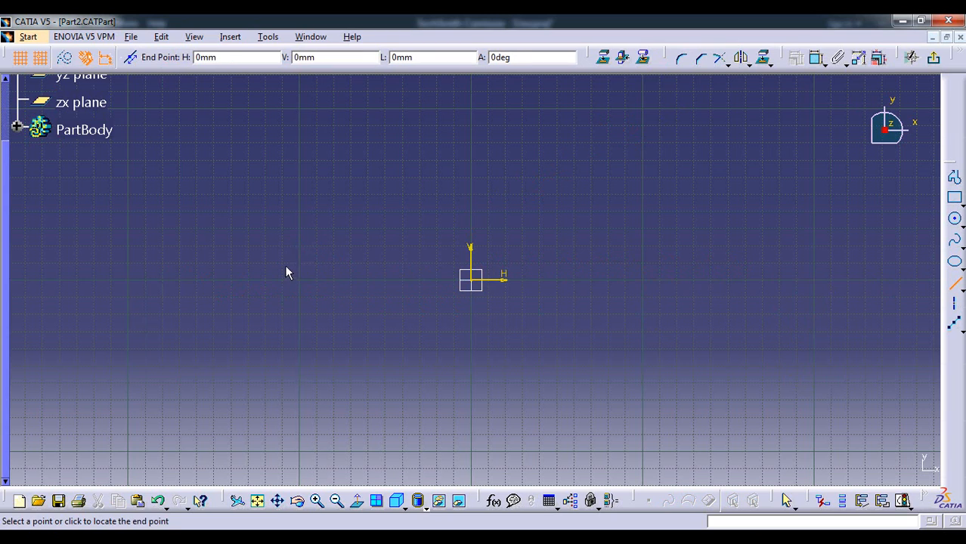
pyautogui.click(418, 212)
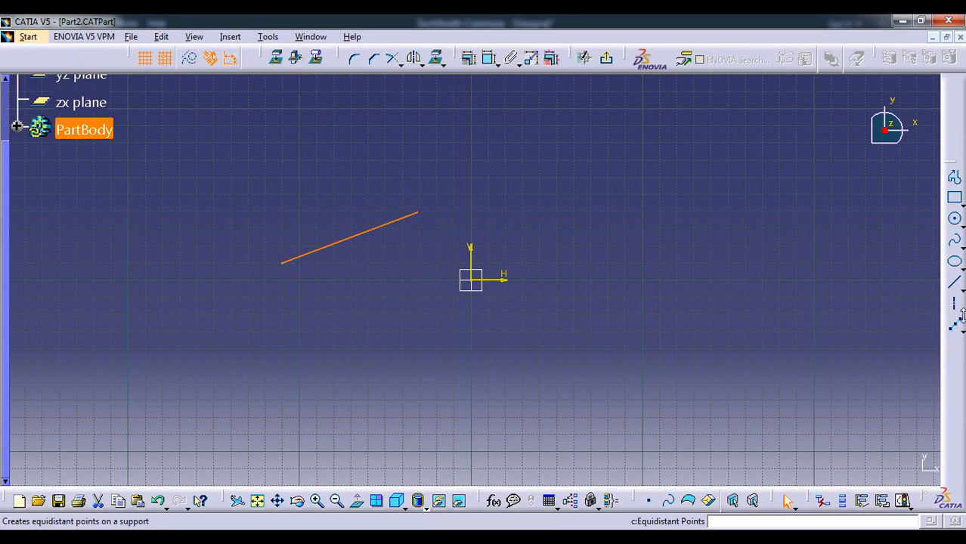
# Draw a second inclined line starting at H 130 mm, V 20 mm and rising toward the V axis, without touching the first line
pyautogui.click(954, 283)
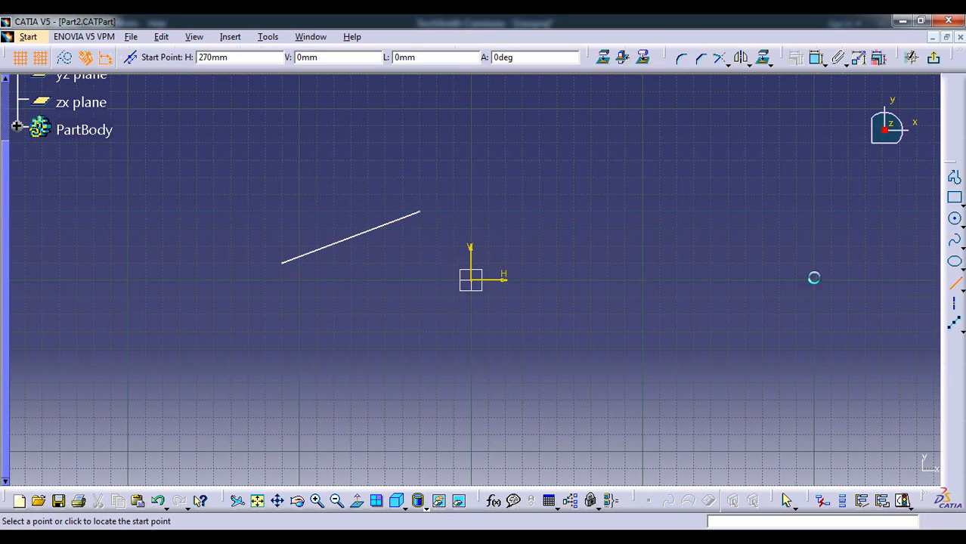
pyautogui.click(694, 245)
pyautogui.click(559, 180)
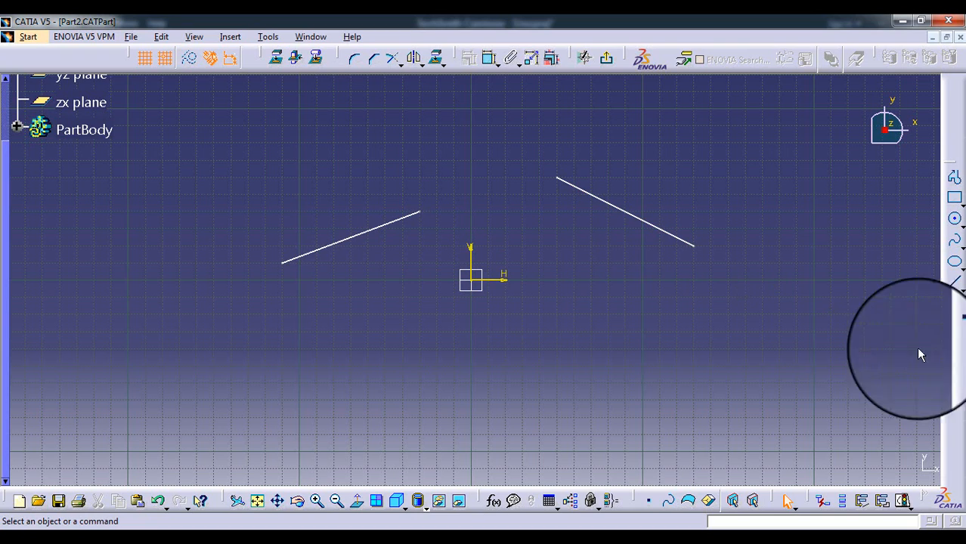
# Create an intersection point from the two separate inclined lines
pyautogui.click(958, 328)
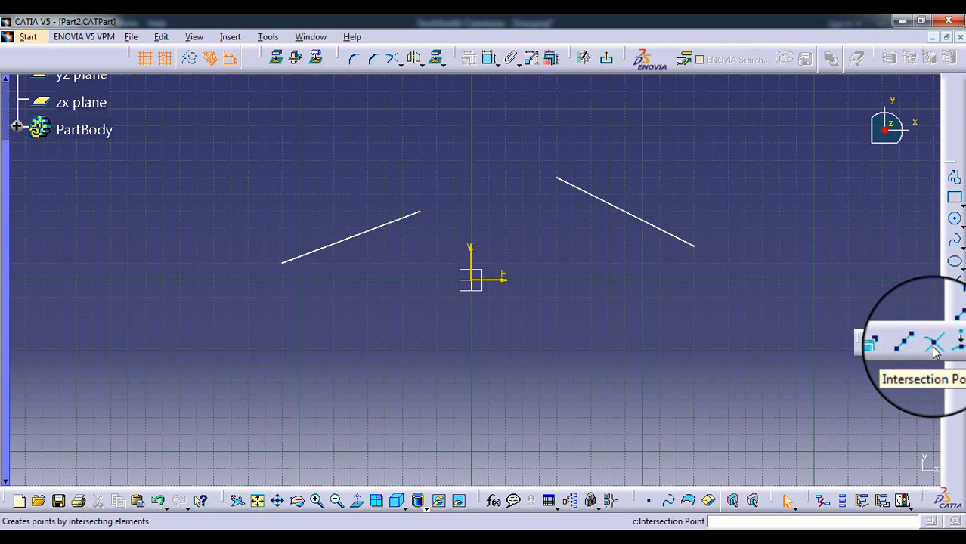
pyautogui.click(934, 347)
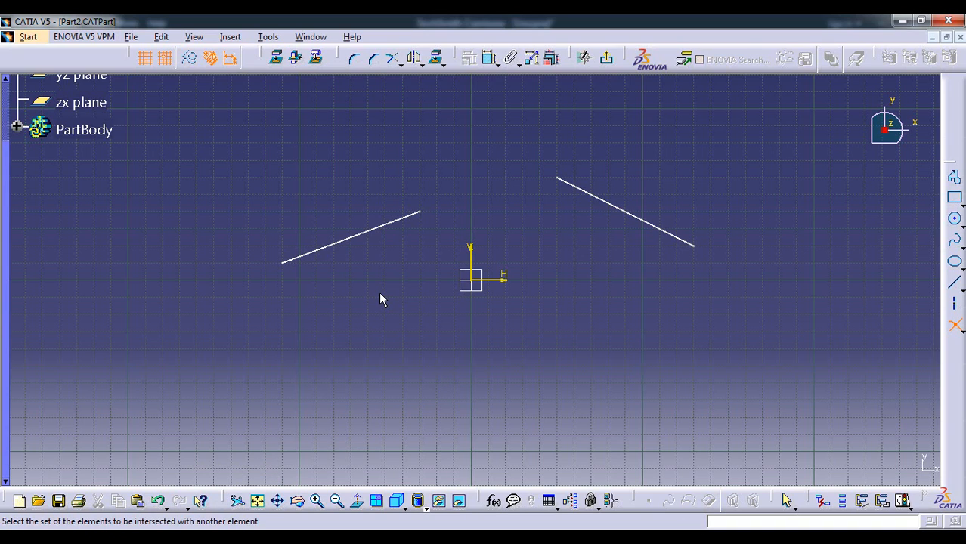
pyautogui.click(360, 234)
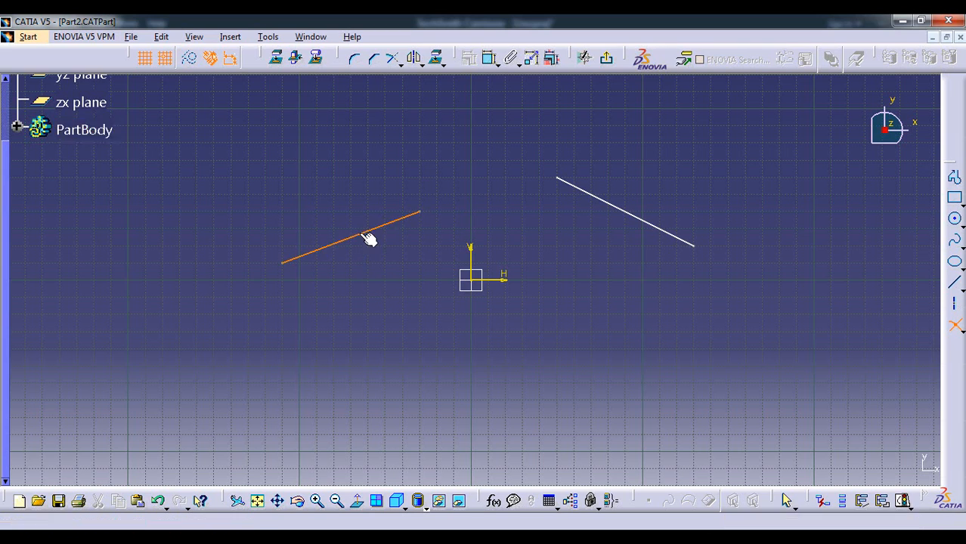
pyautogui.click(630, 217)
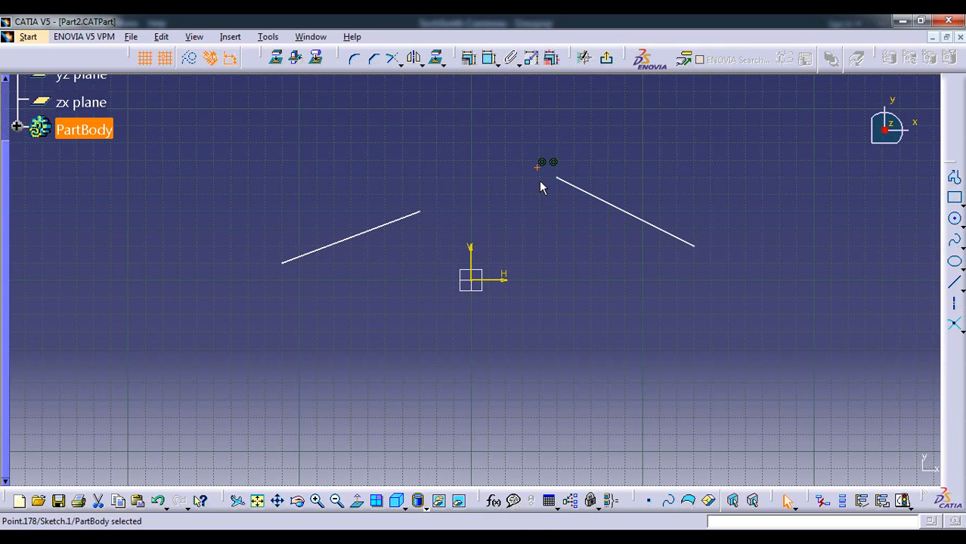
# Delete the two inclined lines and their intersection point
pyautogui.moveTo(236, 118)
pyautogui.mouseDown()
pyautogui.moveTo(678, 328)
pyautogui.moveTo(726, 332)
pyautogui.mouseUp()
pyautogui.press('Delete')
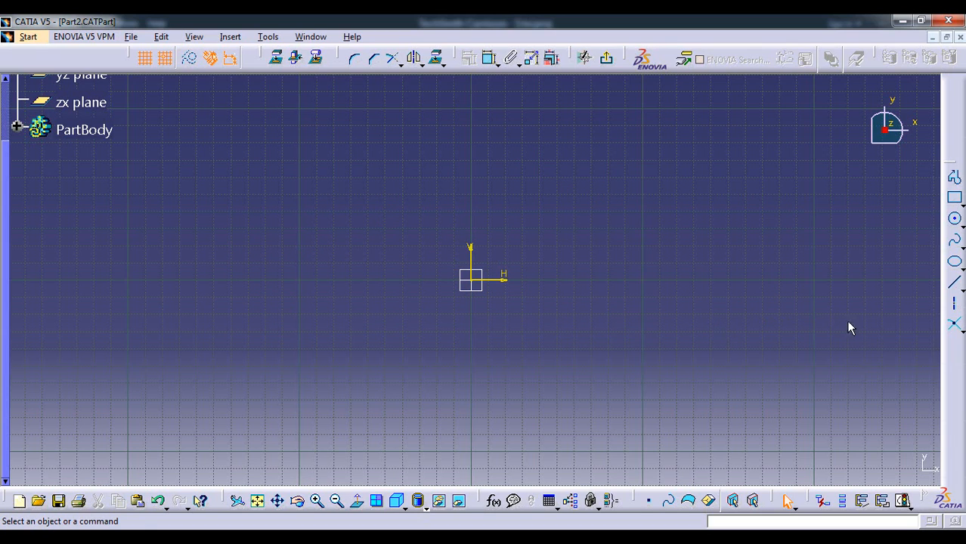
# Place a single free point in the positive H, positive V quadrant of the sketch
pyautogui.click(959, 330)
pyautogui.click(960, 336)
pyautogui.click(861, 346)
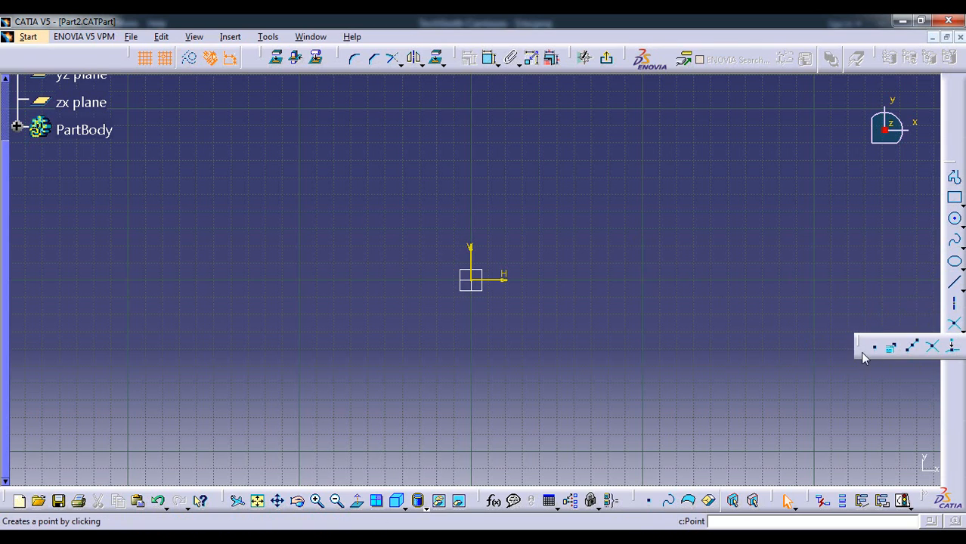
pyautogui.click(559, 161)
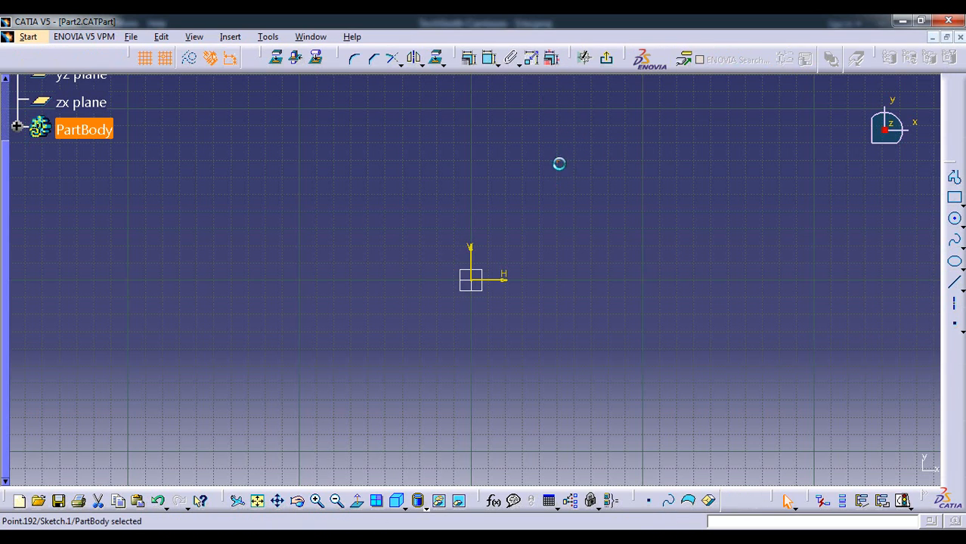
# Place three more free points in the positive H, positive V quadrant, at about (70, 40), (110, 30) and (130, 50) mm
pyautogui.click(954, 325)
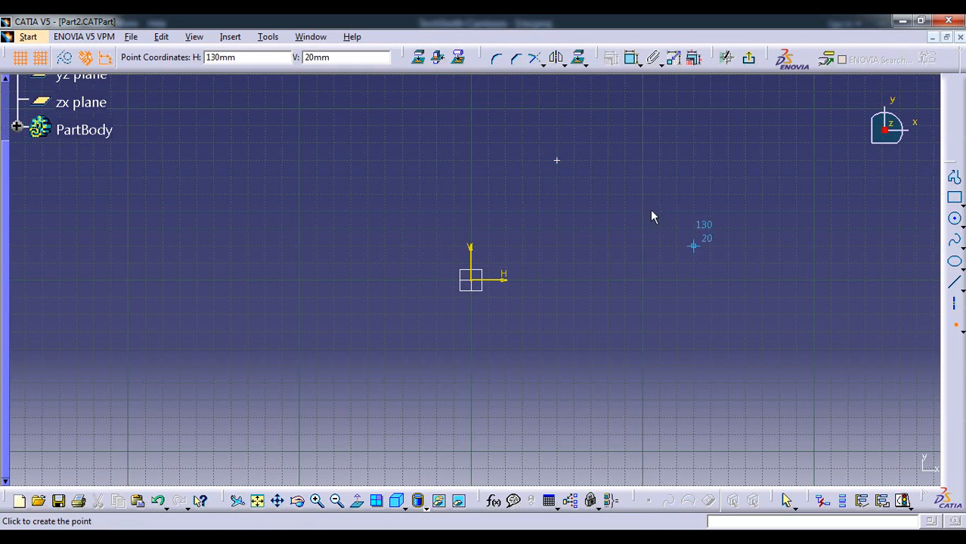
pyautogui.click(590, 212)
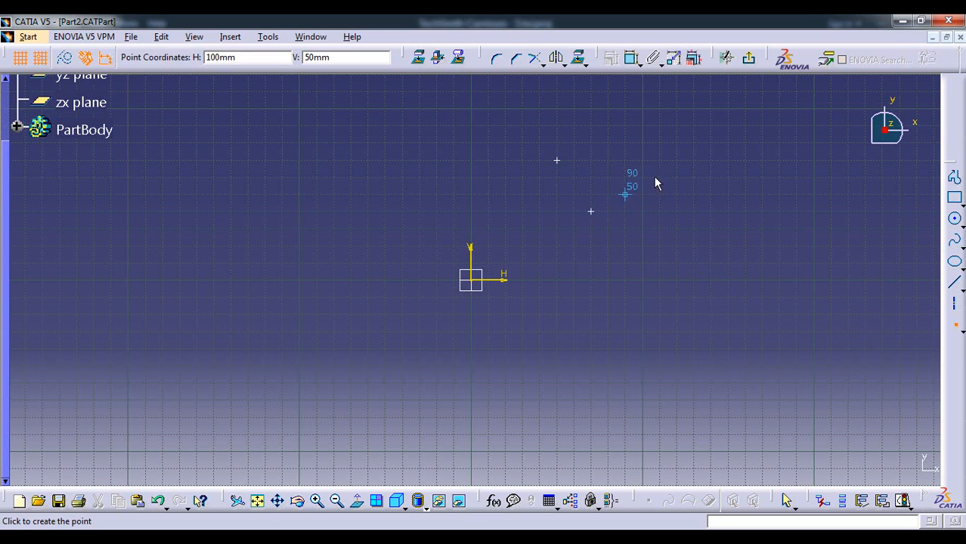
pyautogui.click(659, 229)
pyautogui.click(693, 195)
pyautogui.press('Escape')
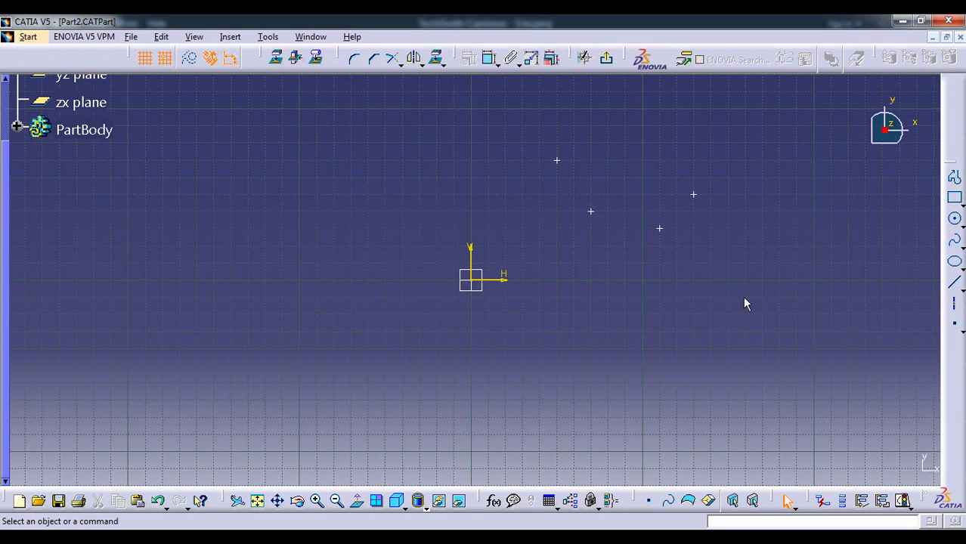
# Draw two lines from the sketch origin: a vertical one about 90 mm long and a horizontal one about 200 mm long
pyautogui.click(953, 288)
pyautogui.click(472, 281)
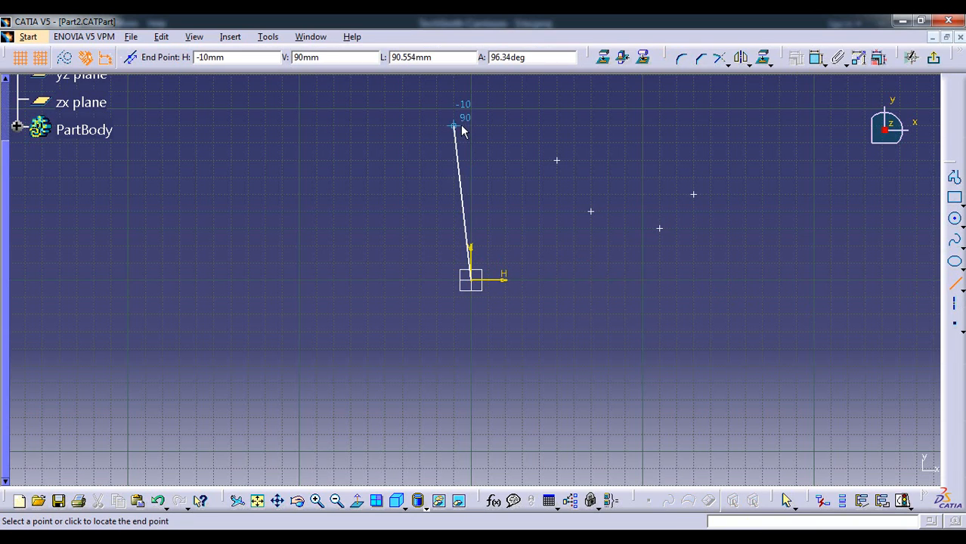
pyautogui.click(474, 119)
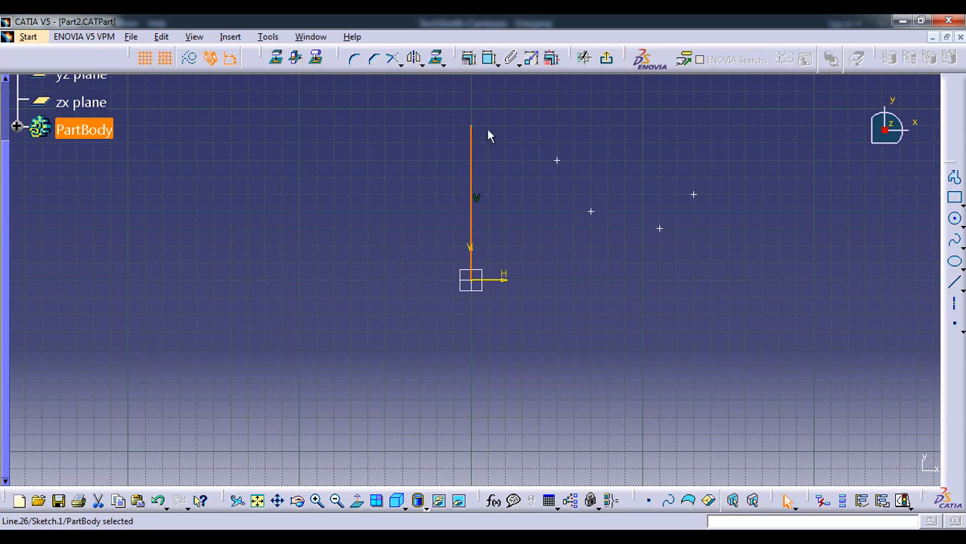
pyautogui.click(953, 282)
pyautogui.click(470, 280)
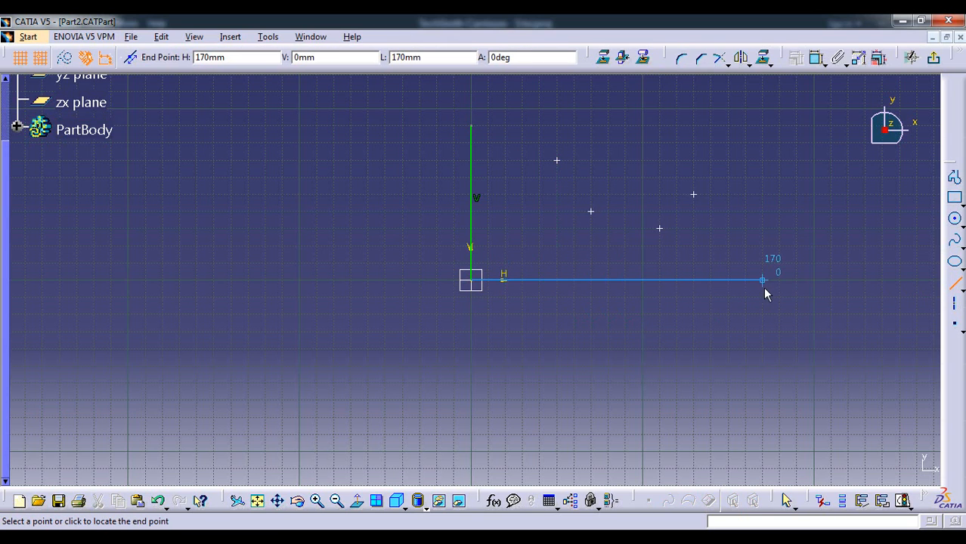
pyautogui.click(814, 283)
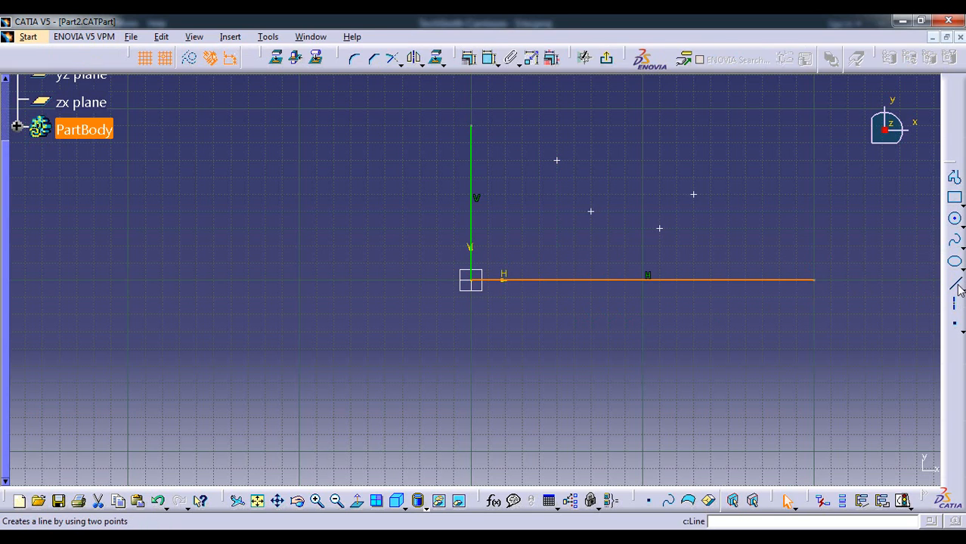
# Draw an inclined line beyond the free points, descending from about H 130, V 100 mm to about H 210, V 30 mm
pyautogui.click(954, 282)
pyautogui.click(694, 110)
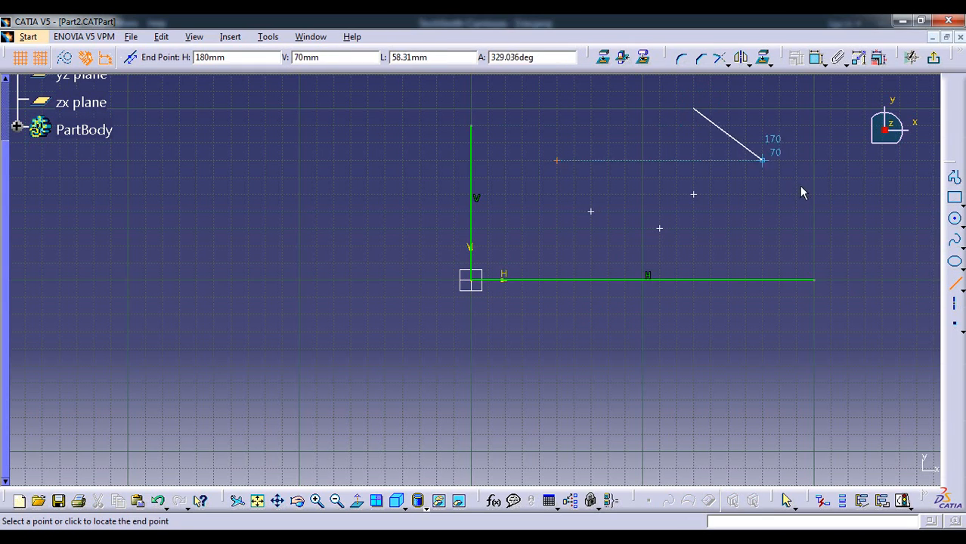
pyautogui.click(830, 228)
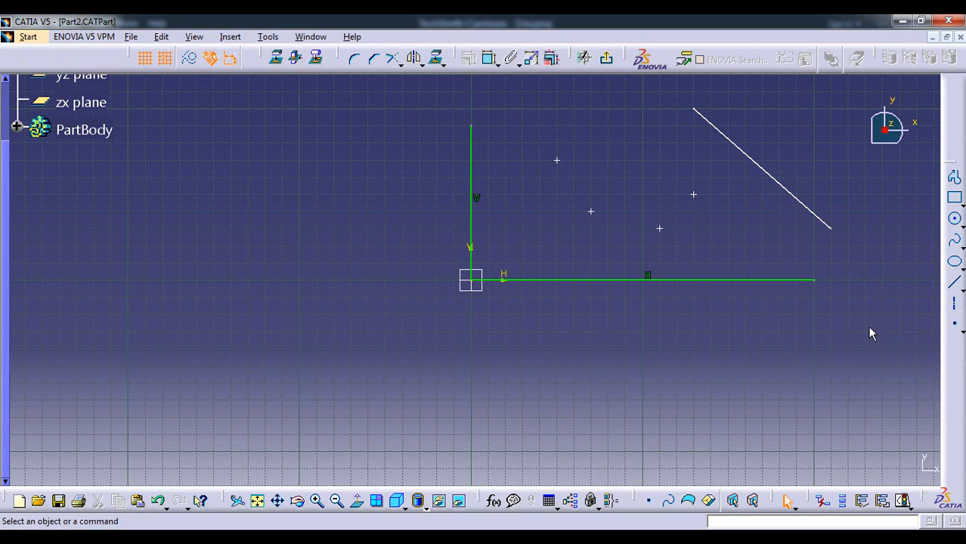
# Create projection points on the vertical line from the two free points nearest to it, one at a time
pyautogui.click(954, 330)
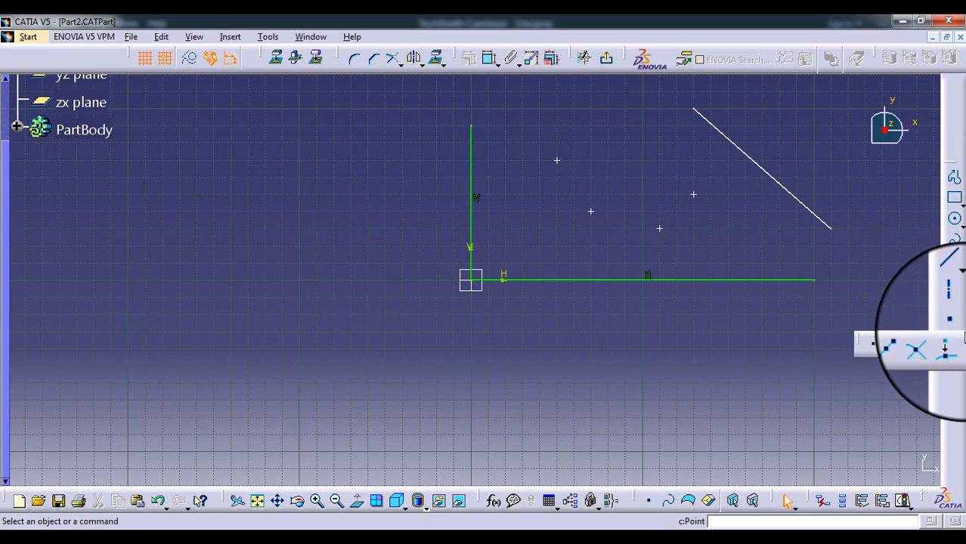
pyautogui.click(954, 349)
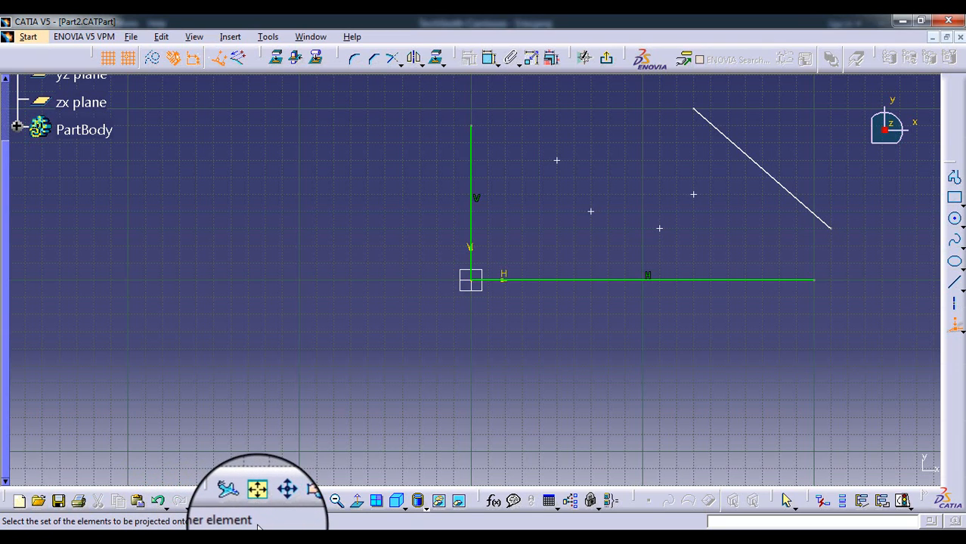
pyautogui.click(559, 162)
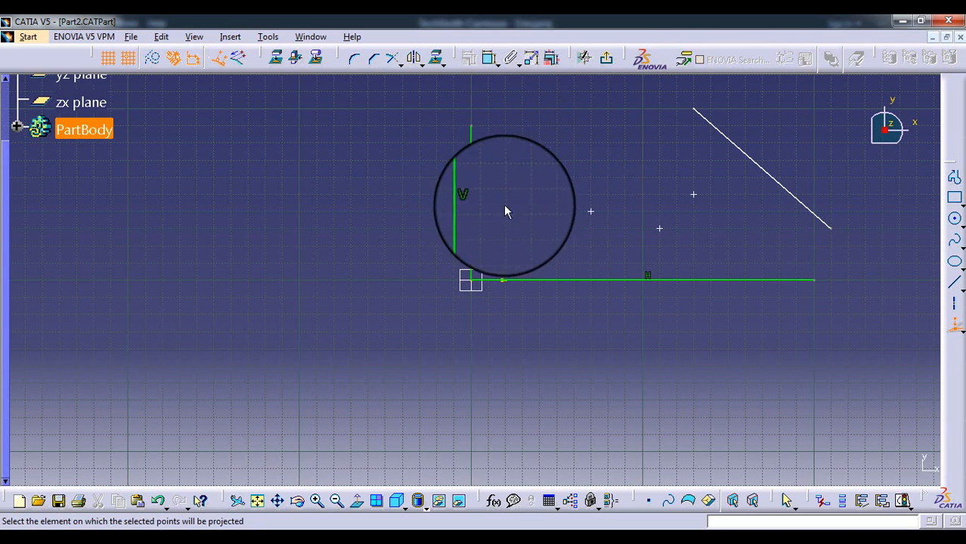
pyautogui.click(477, 168)
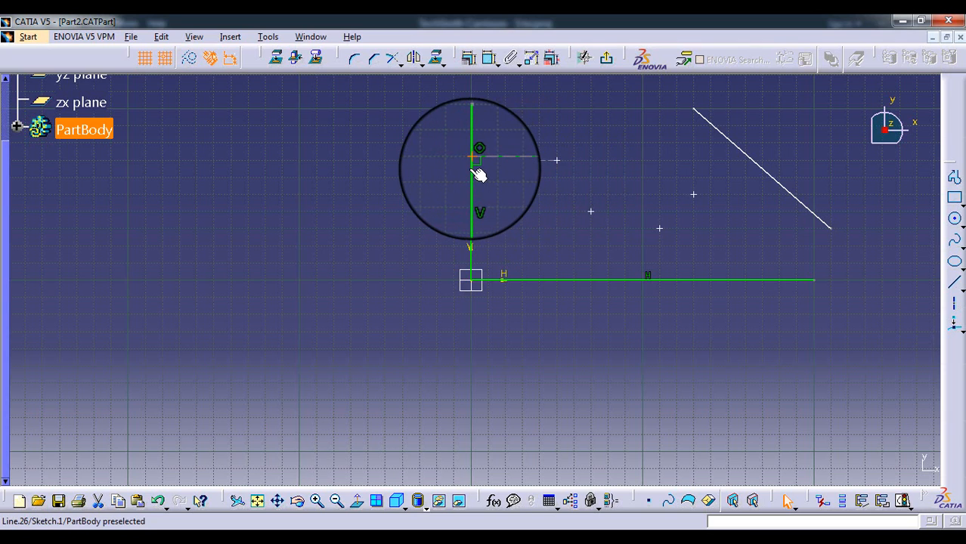
pyautogui.click(480, 175)
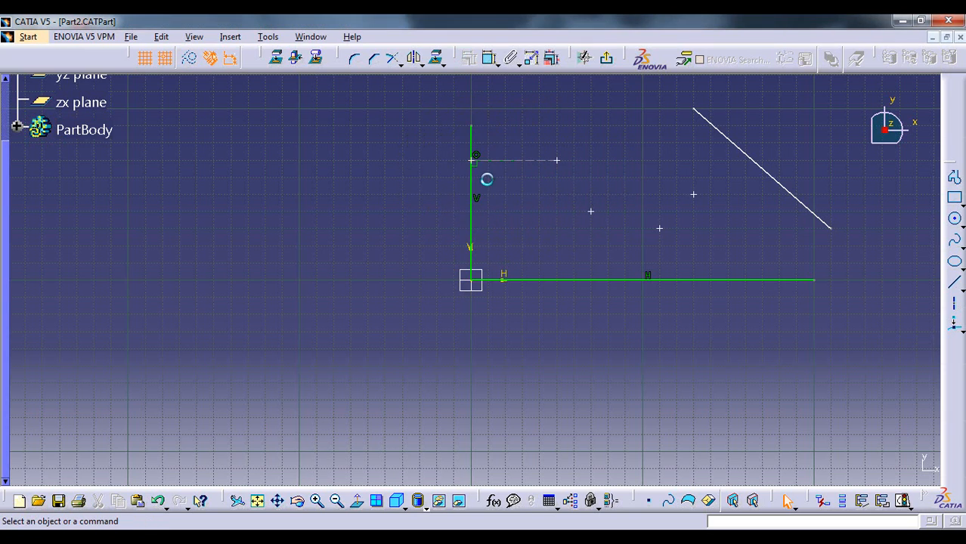
pyautogui.click(954, 325)
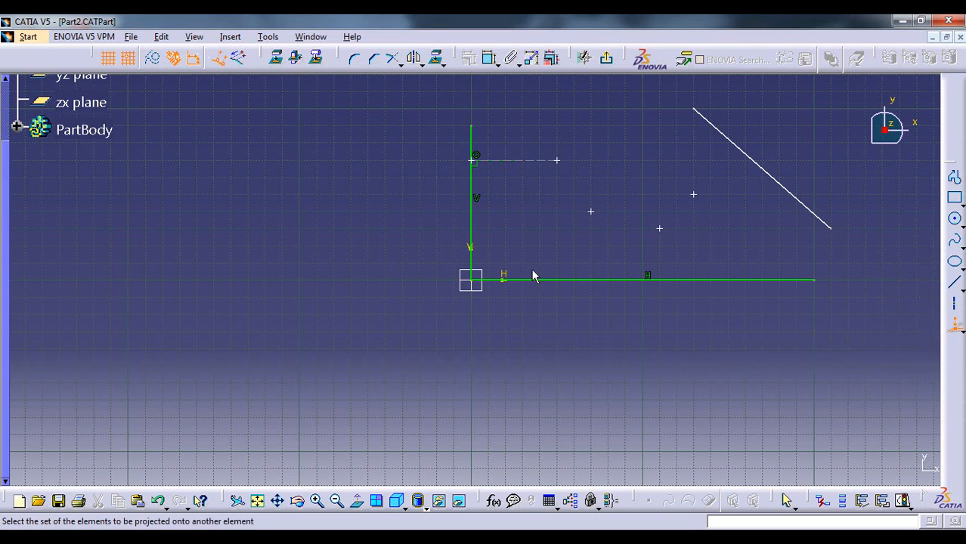
pyautogui.click(591, 212)
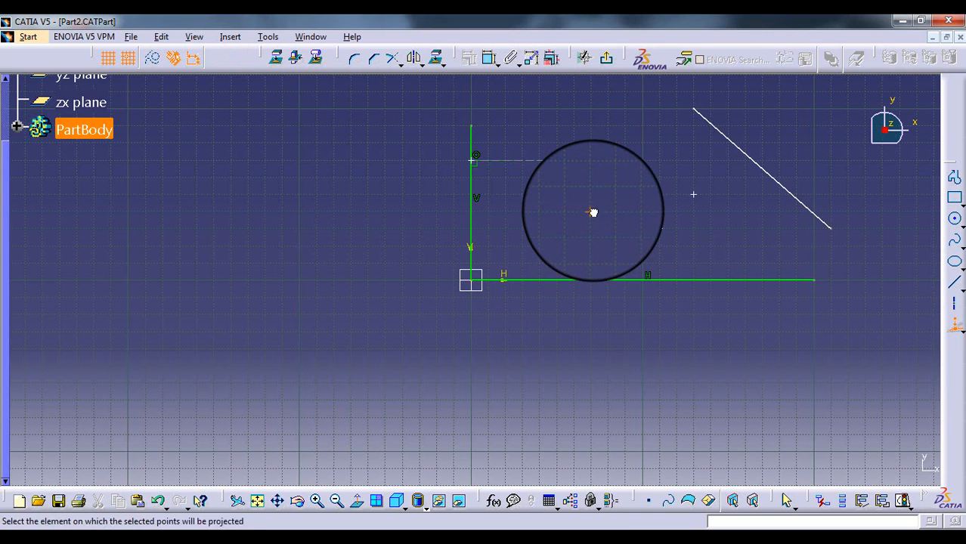
pyautogui.click(470, 220)
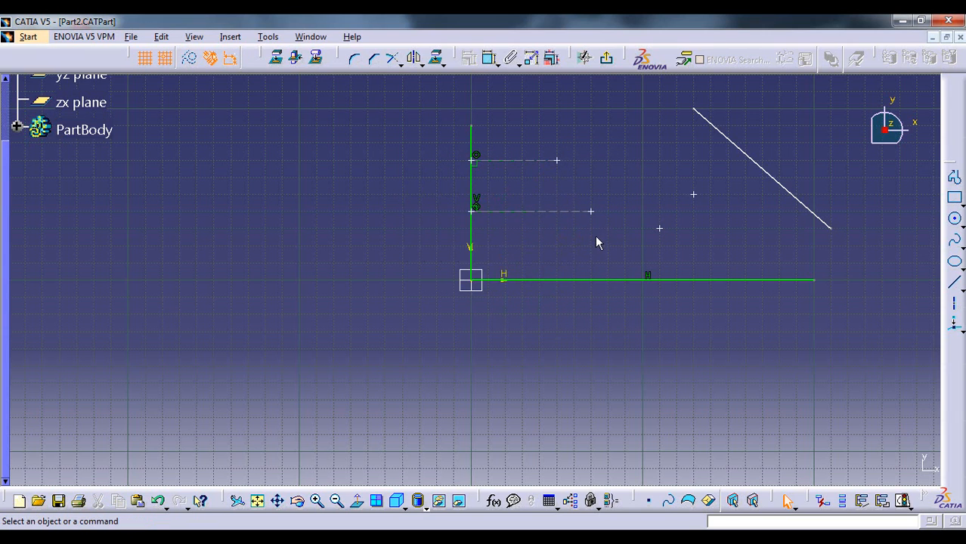
# Create projection points on the horizontal line from the lowest free point and from the second point already projected onto the vertical line
pyautogui.click(954, 325)
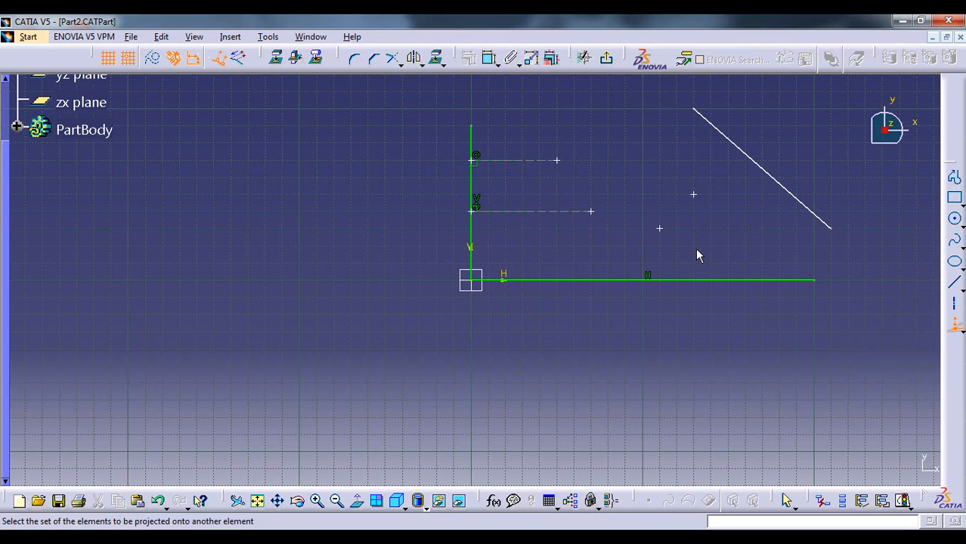
pyautogui.click(659, 228)
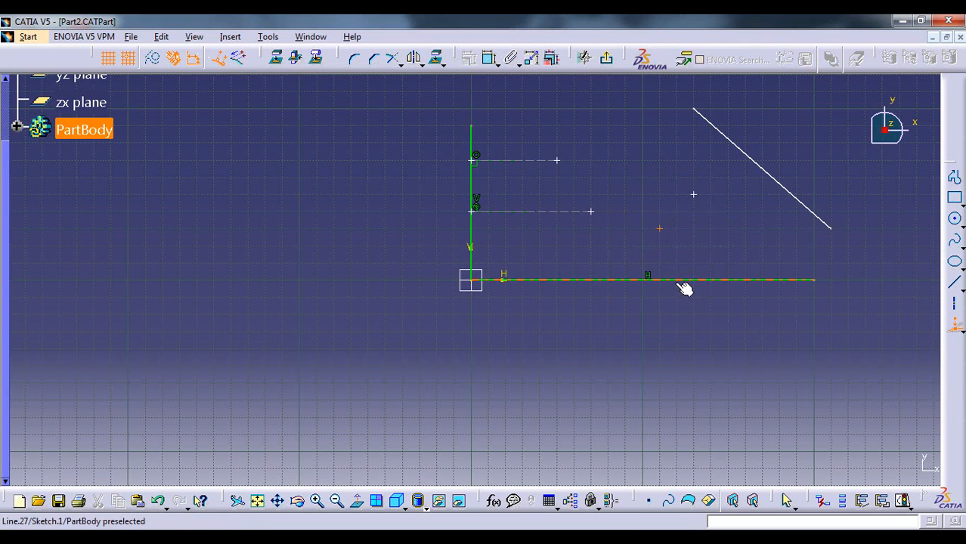
pyautogui.click(686, 284)
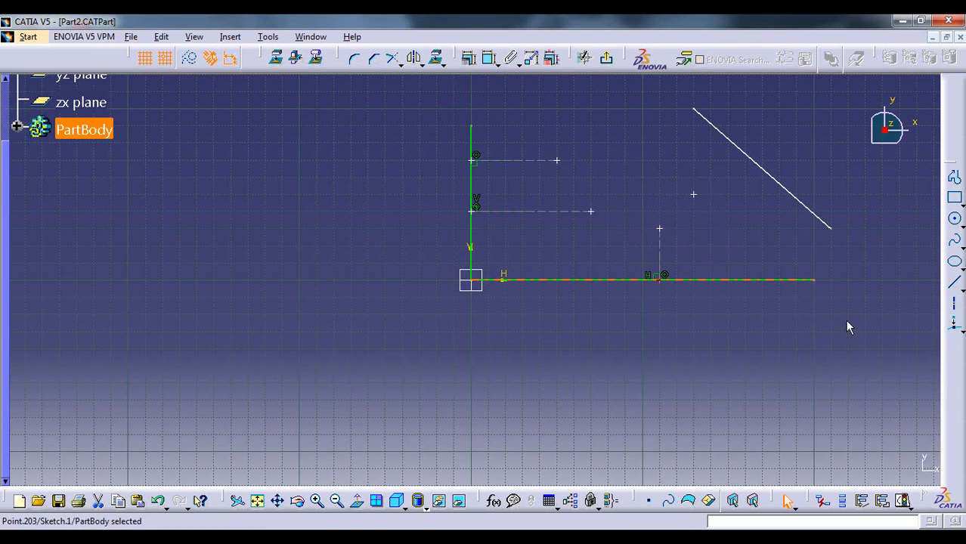
pyautogui.click(954, 325)
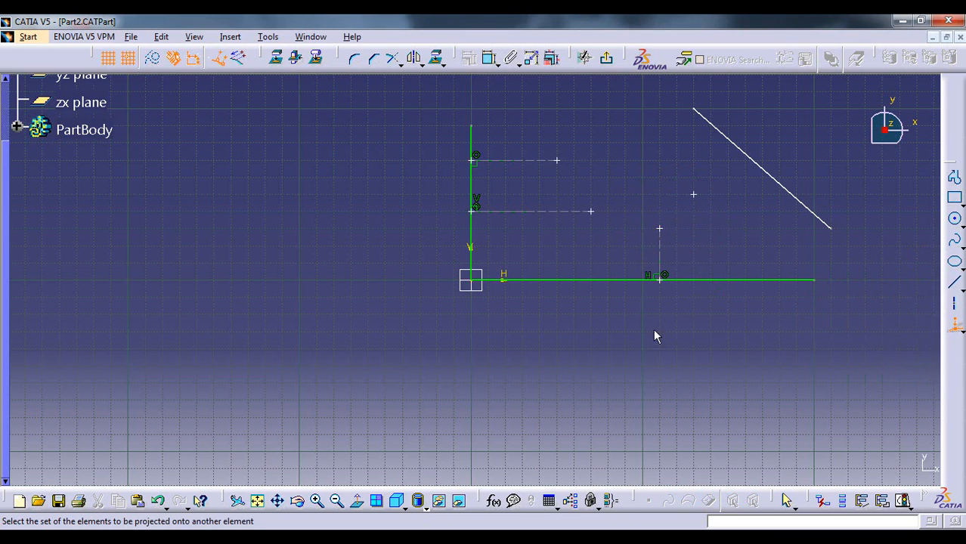
pyautogui.click(591, 212)
pyautogui.click(611, 282)
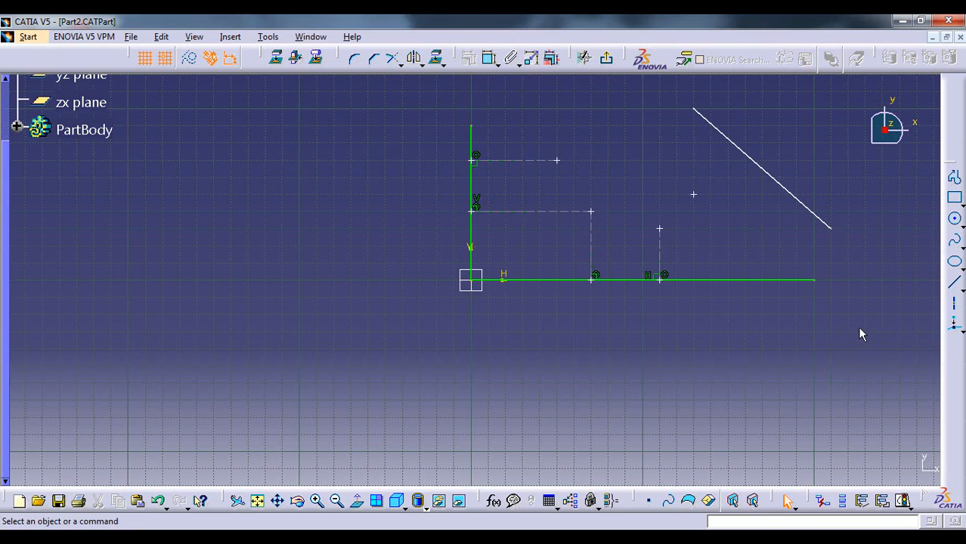
# Project the free point nearest the inclined line onto it, and also the point already projected onto both the vertical and horizontal lines
pyautogui.click(954, 325)
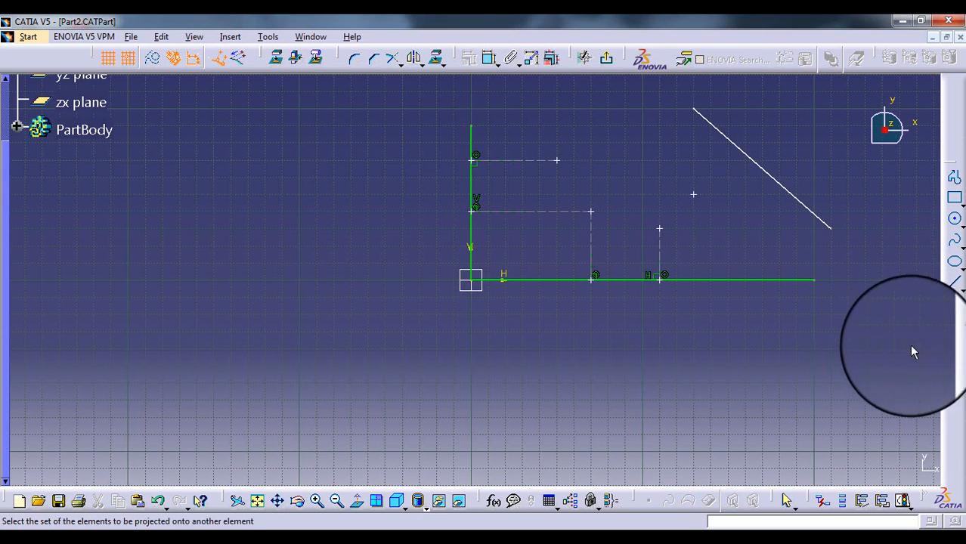
pyautogui.click(694, 195)
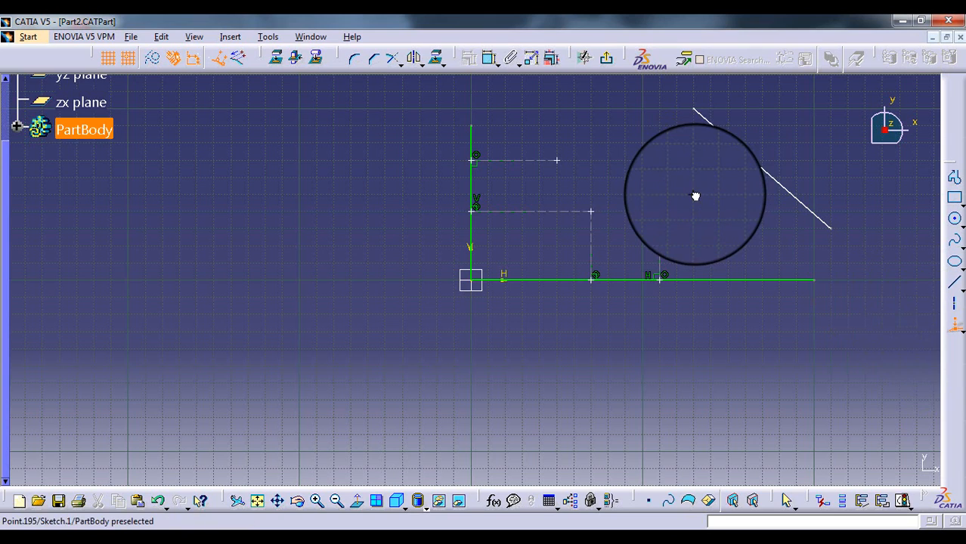
pyautogui.click(749, 153)
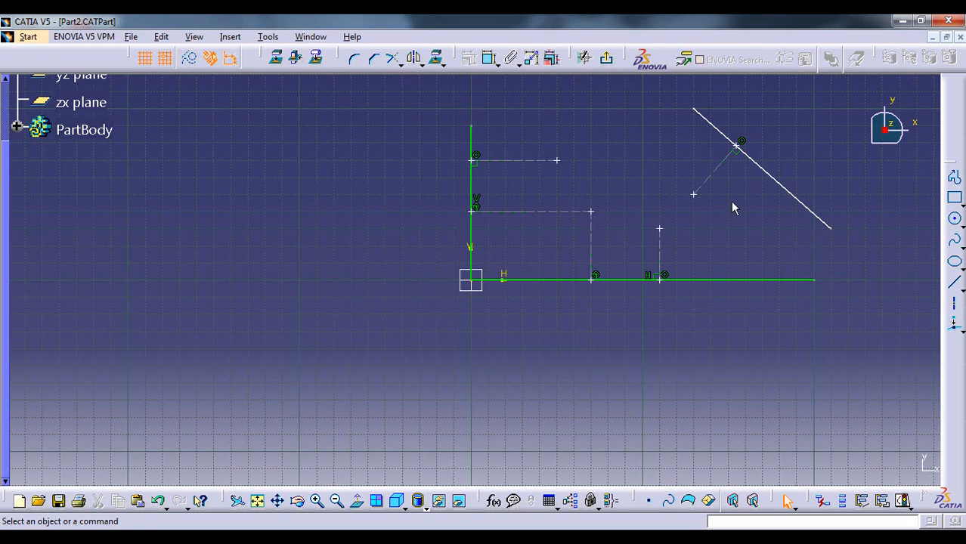
pyautogui.click(954, 326)
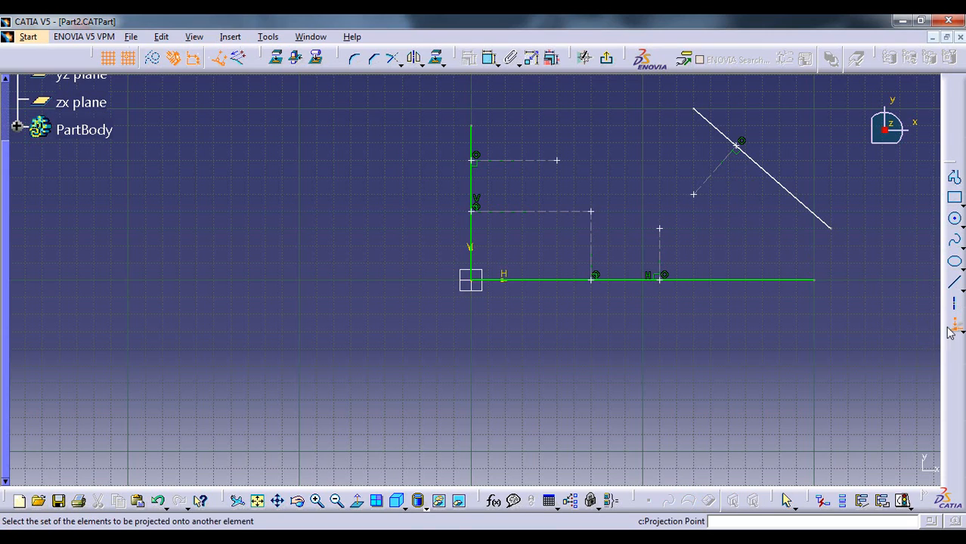
pyautogui.click(590, 211)
pyautogui.click(708, 121)
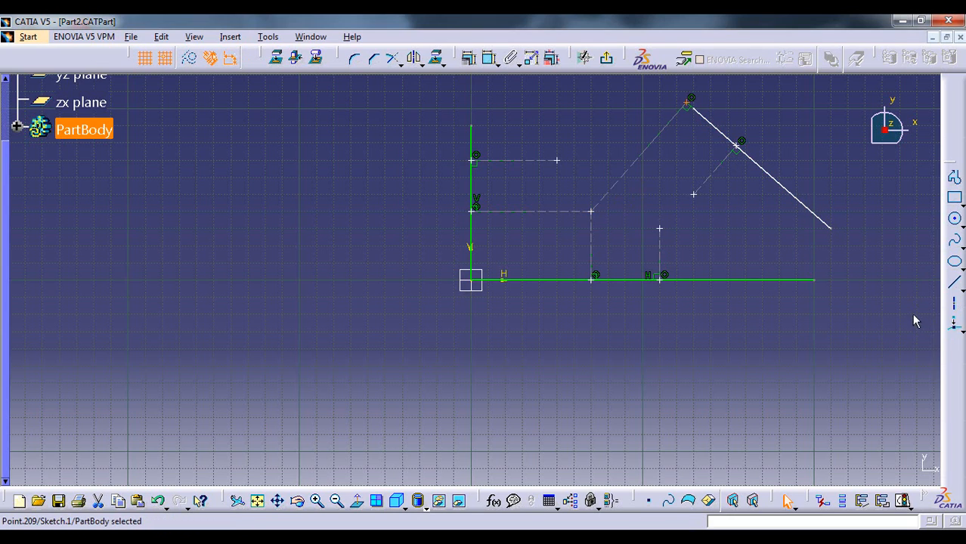